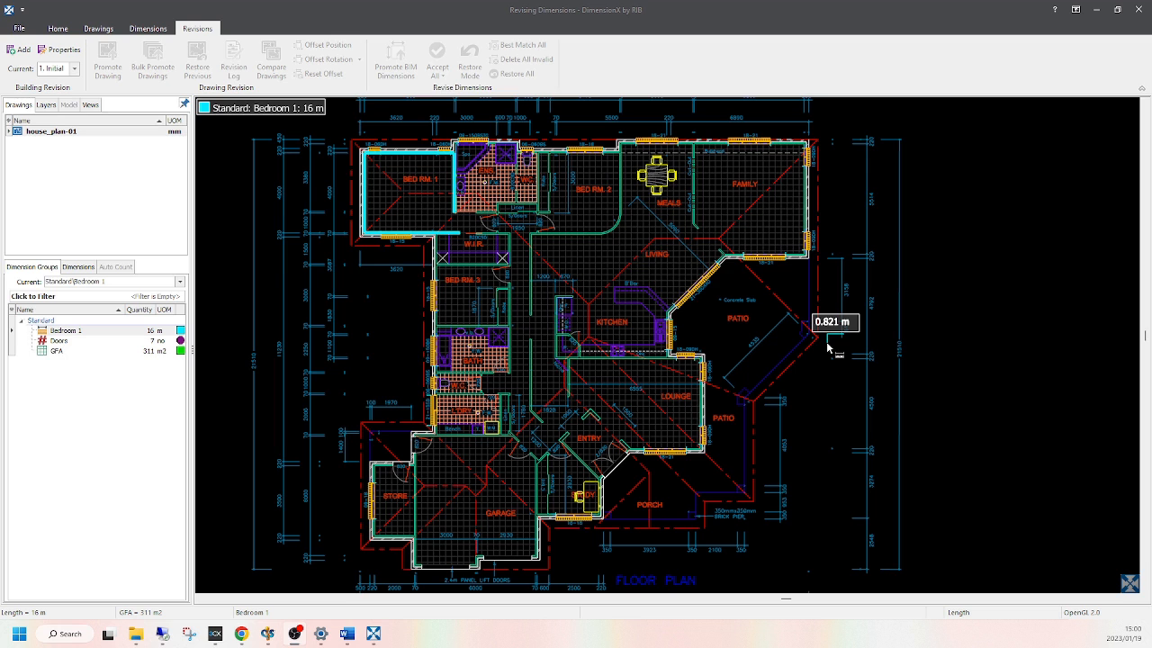
Step: Review the existing GFA, Bedroom 1 and Doors dimension groups one by one on the house plan
click(51, 350)
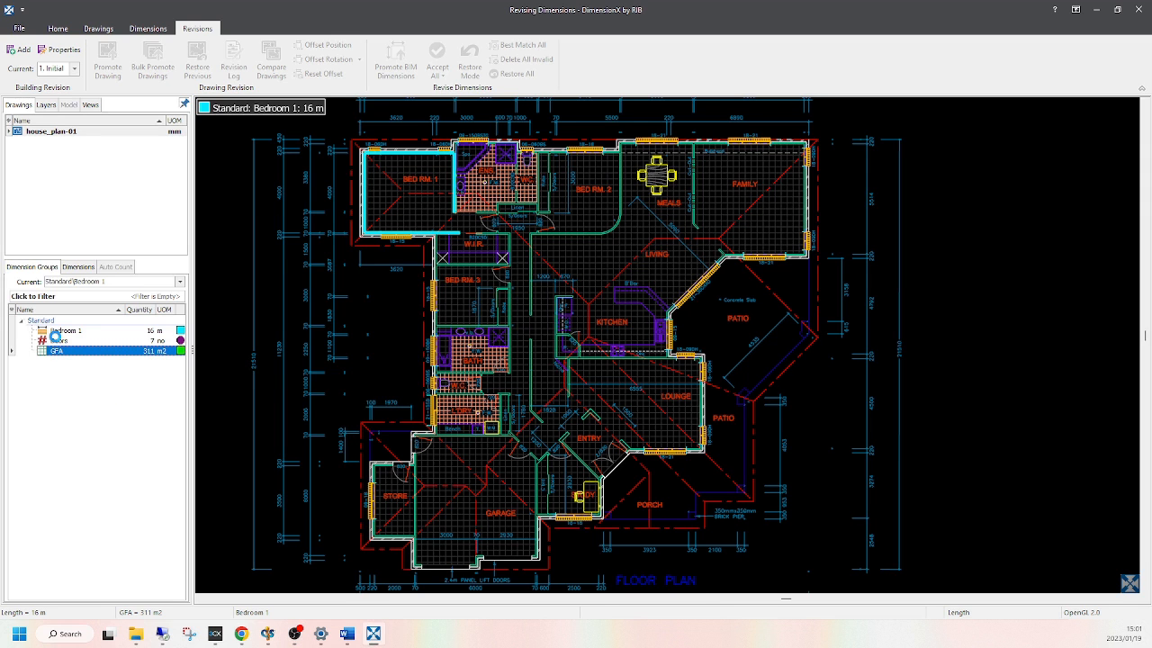
click(54, 331)
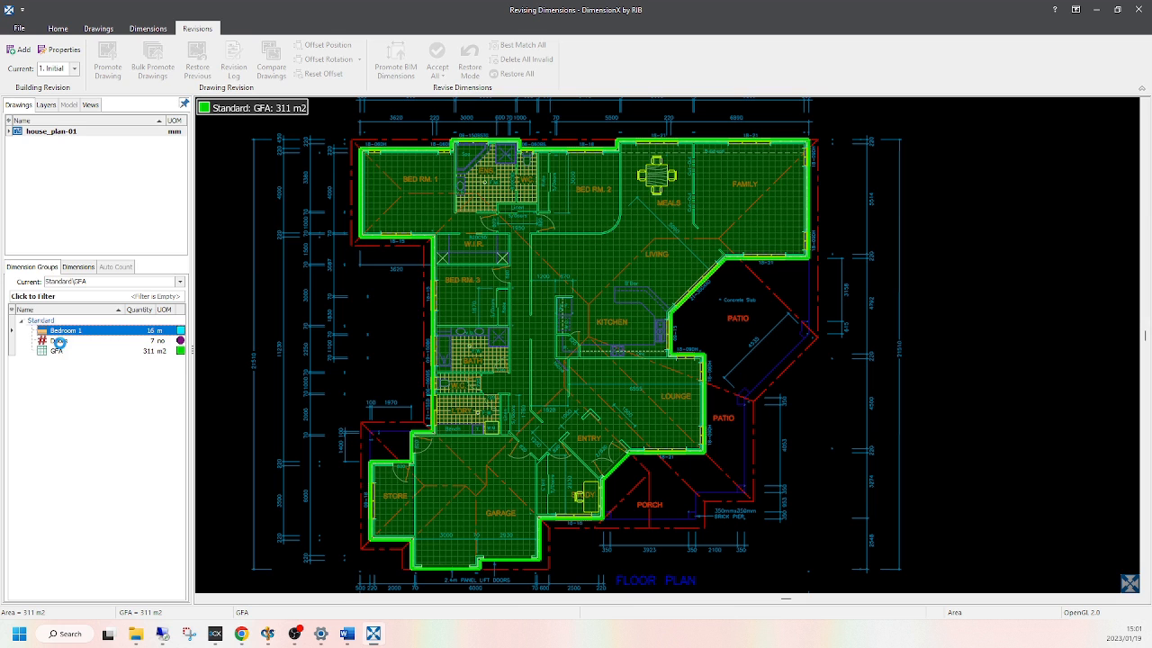
click(56, 341)
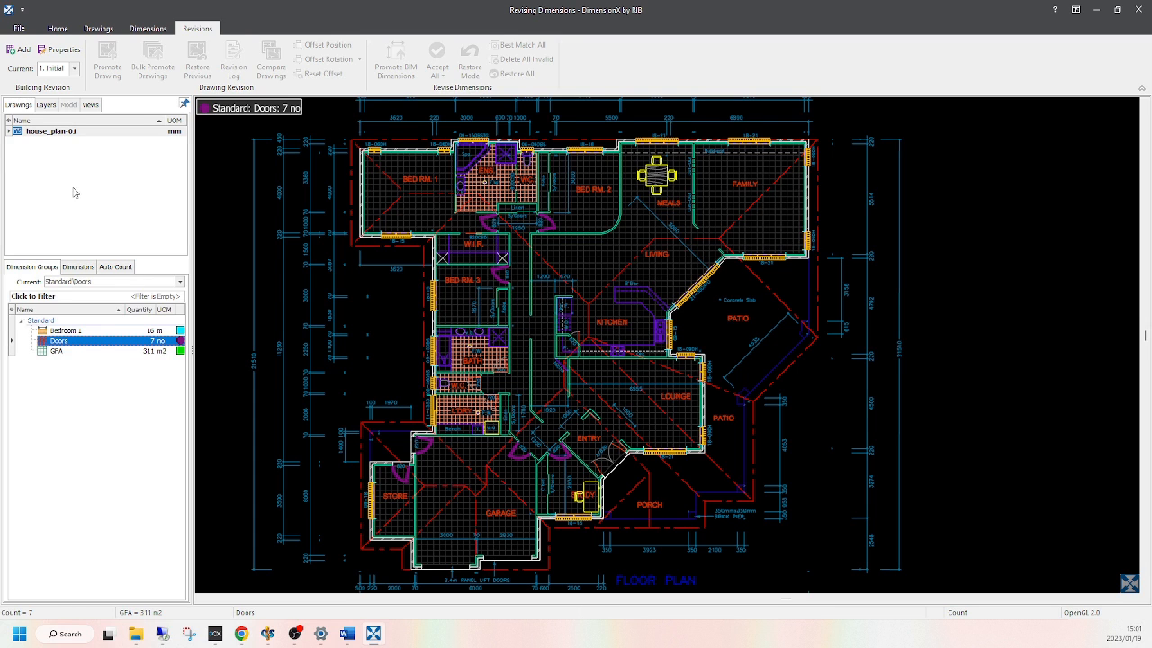
Step: Add a new building revision named 19/01/2023
click(18, 49)
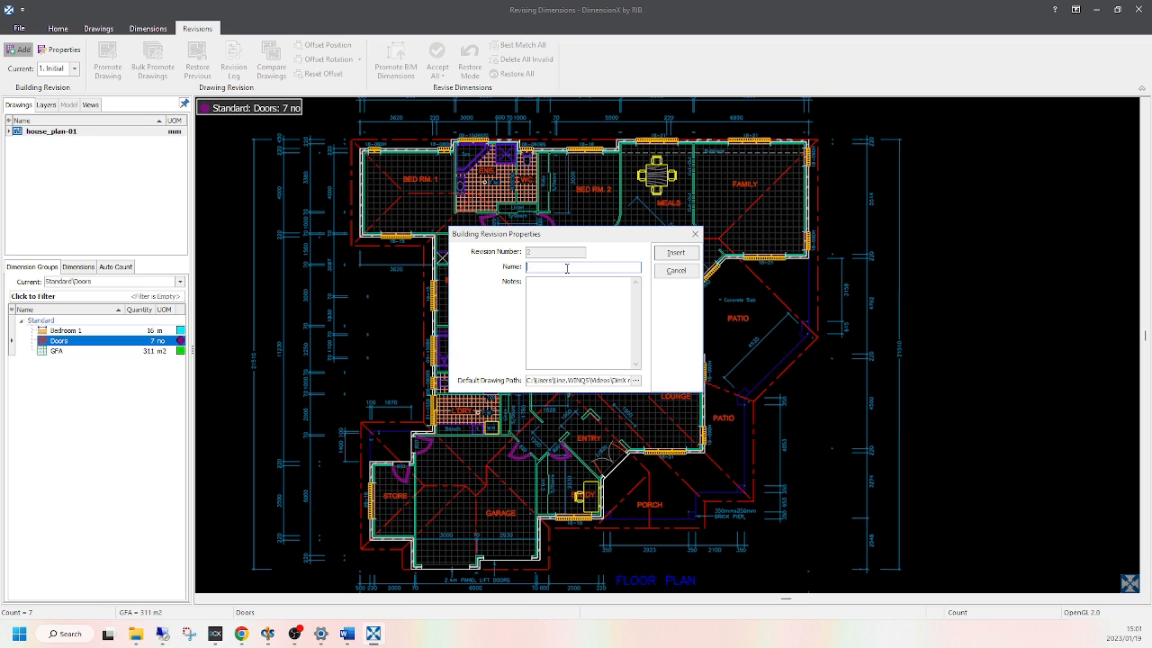
text(19/01/2023)
click(680, 254)
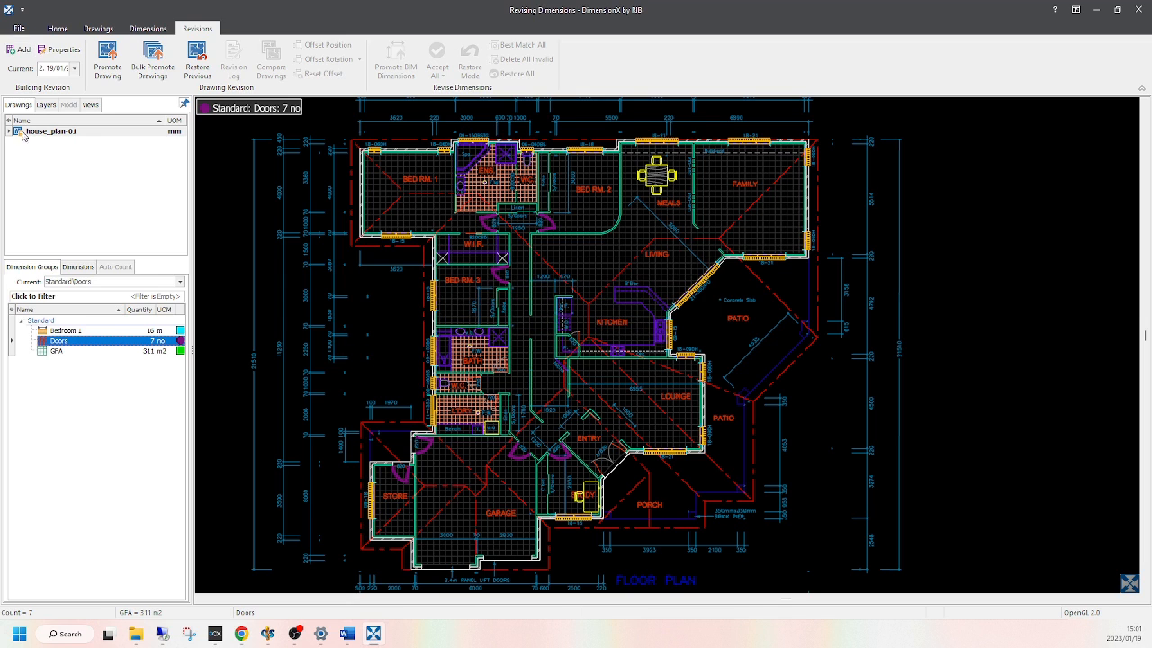
Step: Promote the house_plan-01 drawing with house_plan-02.dwg as its new drawing file, accepting the drawing properties unchanged
mouse_move(21, 134)
mouse_move(57, 136)
click(74, 133)
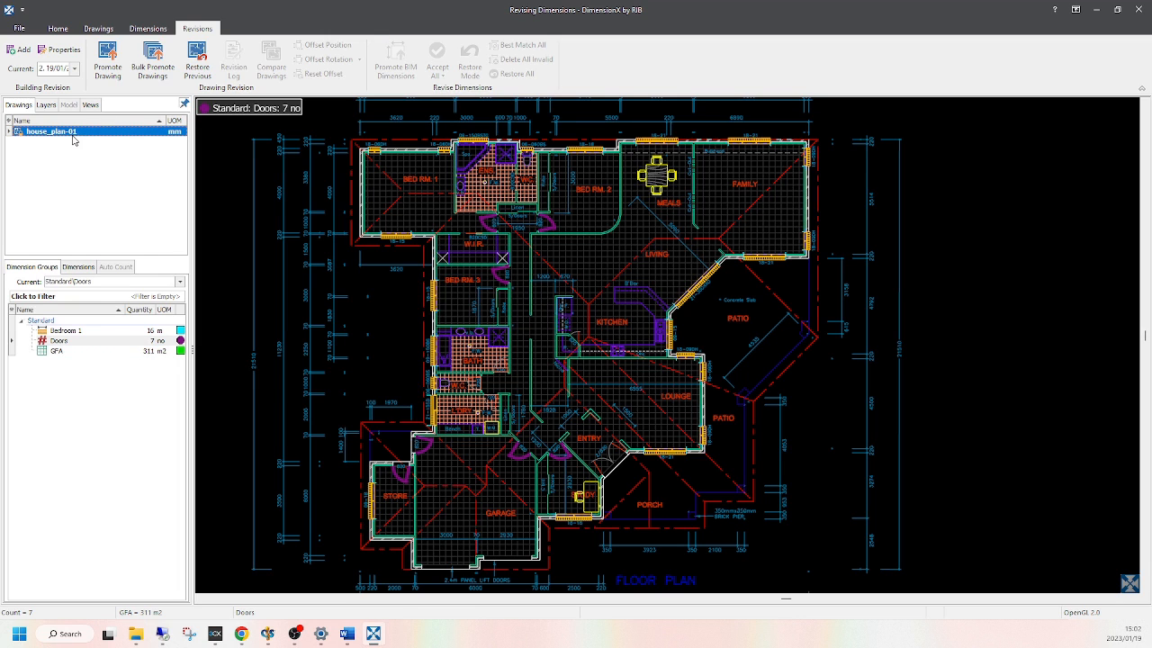
mouse_move(75, 136)
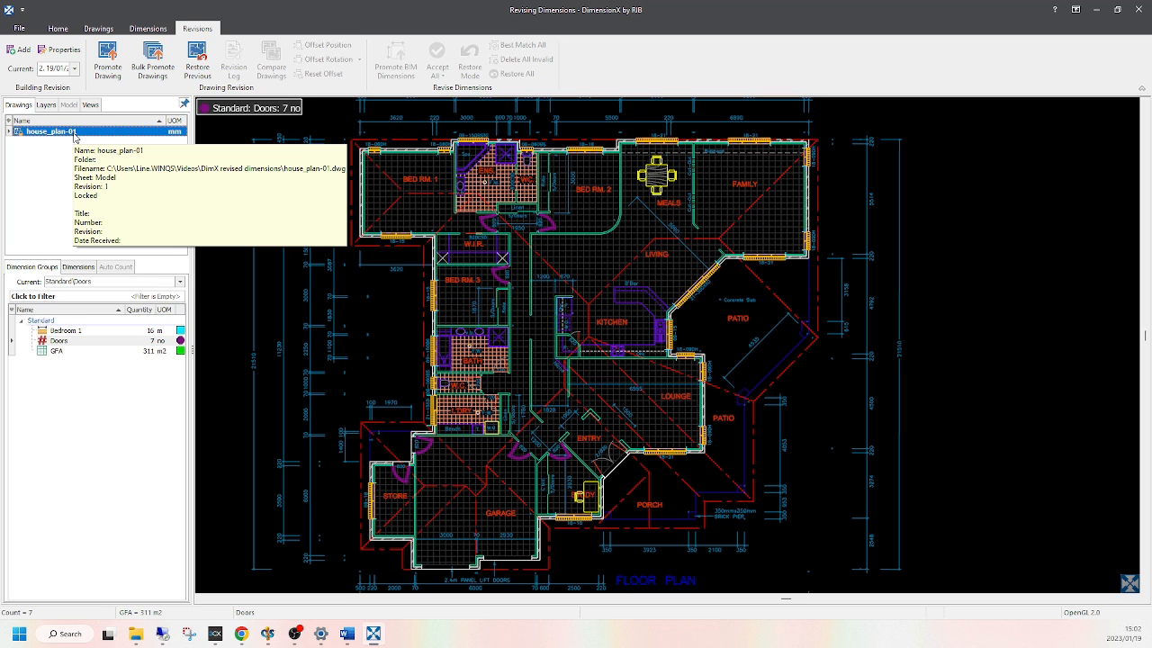
click(103, 61)
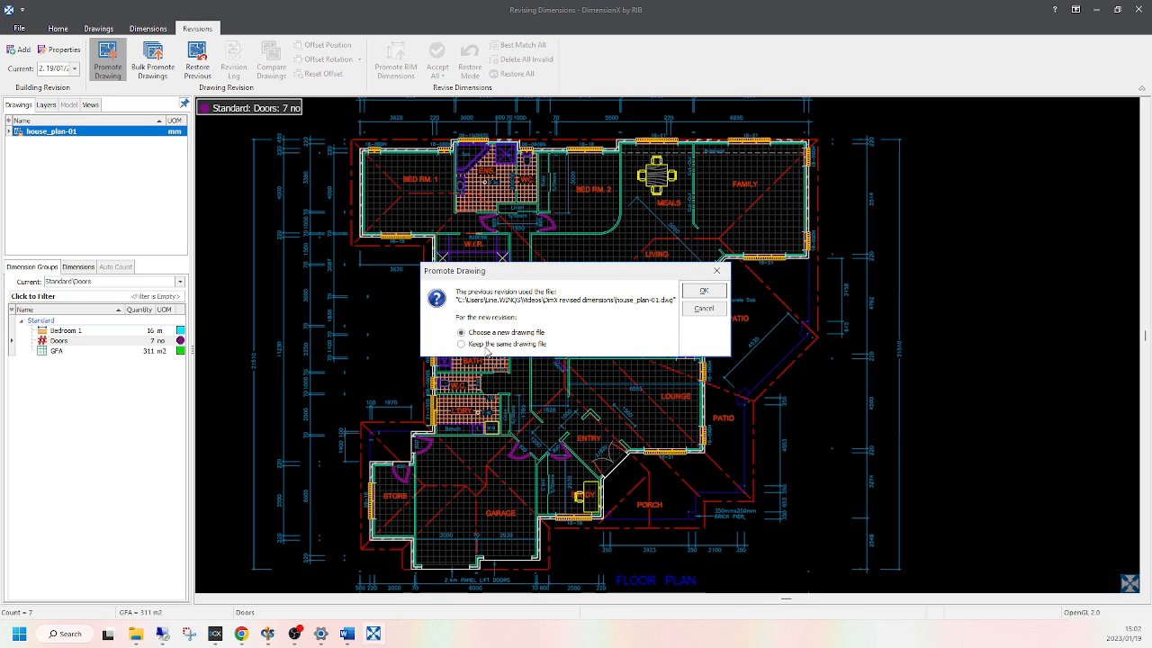
click(698, 292)
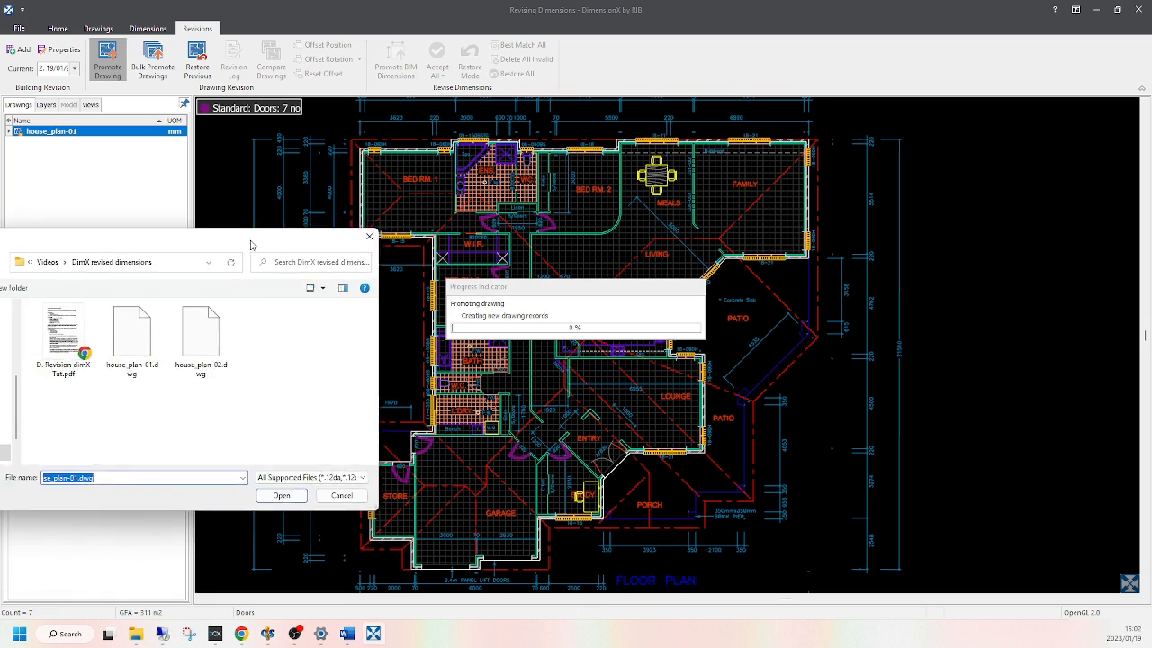
click(266, 292)
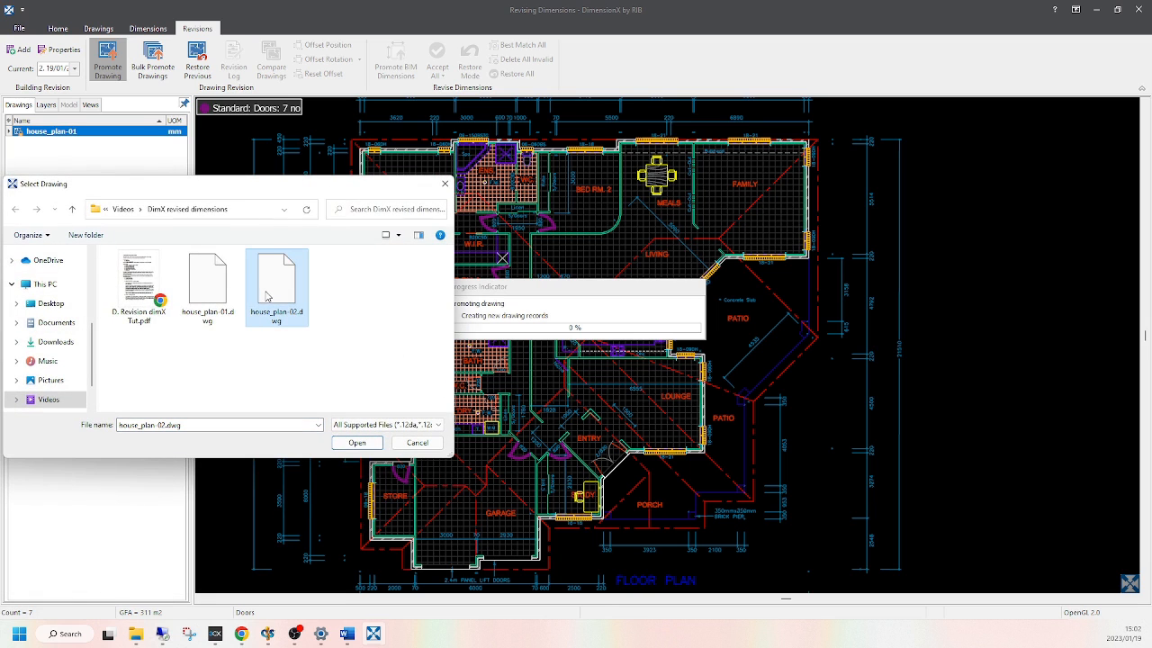
click(359, 442)
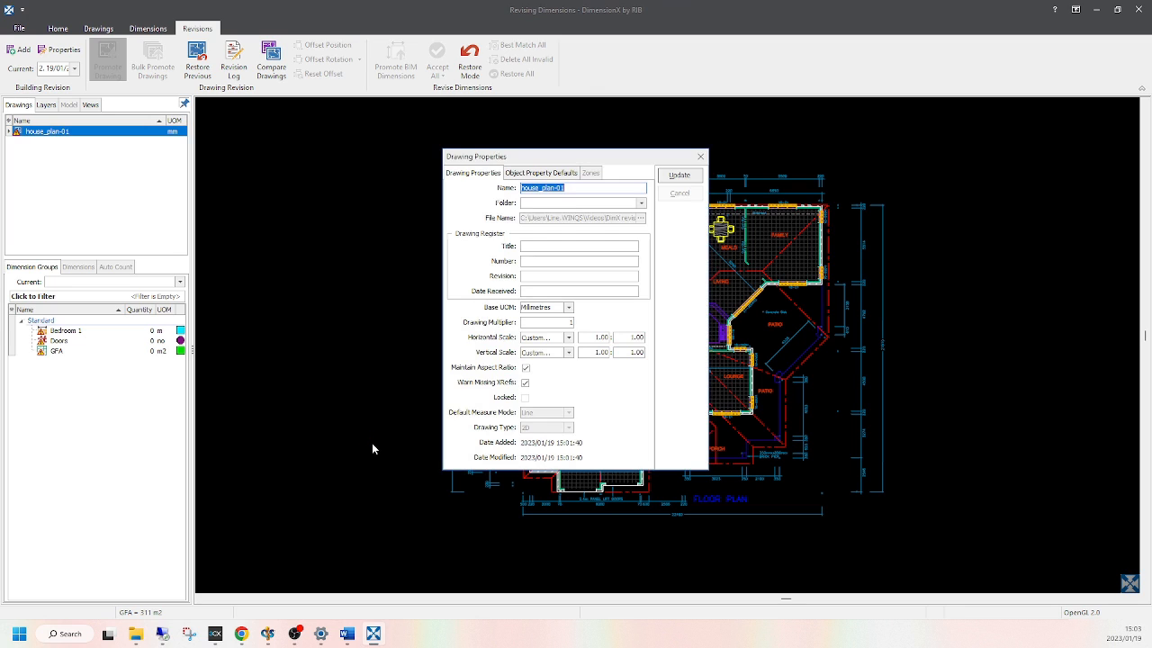
click(671, 176)
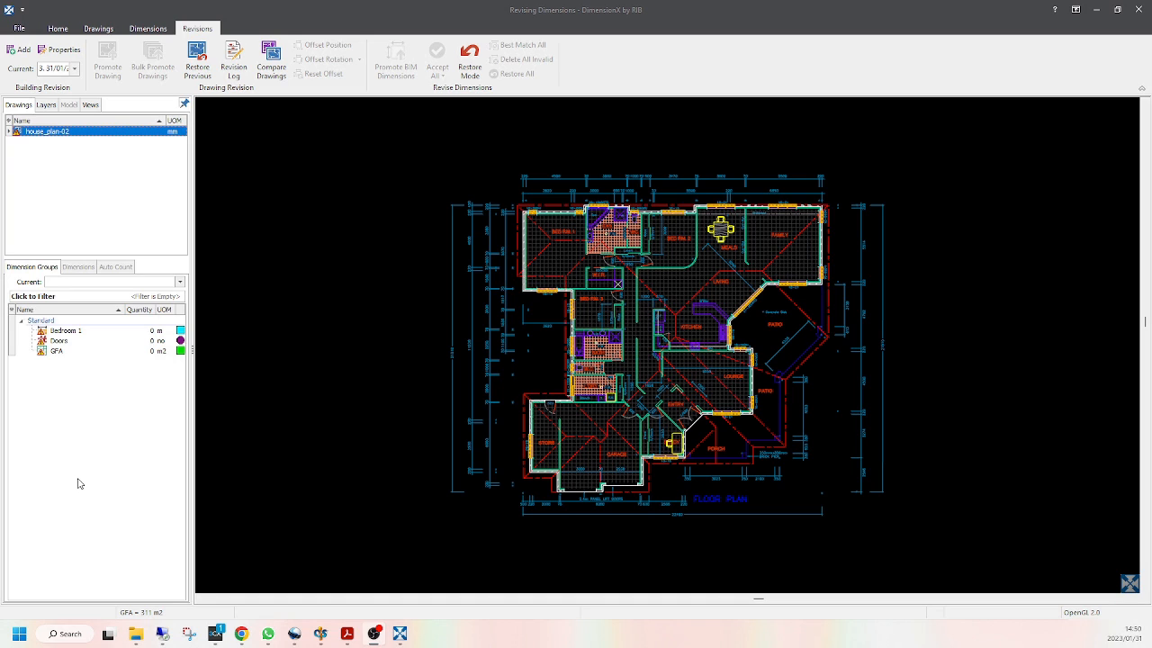
Step: Define a rectangular working area enclosing the whole floor plan and its outer dimension lines
click(98, 29)
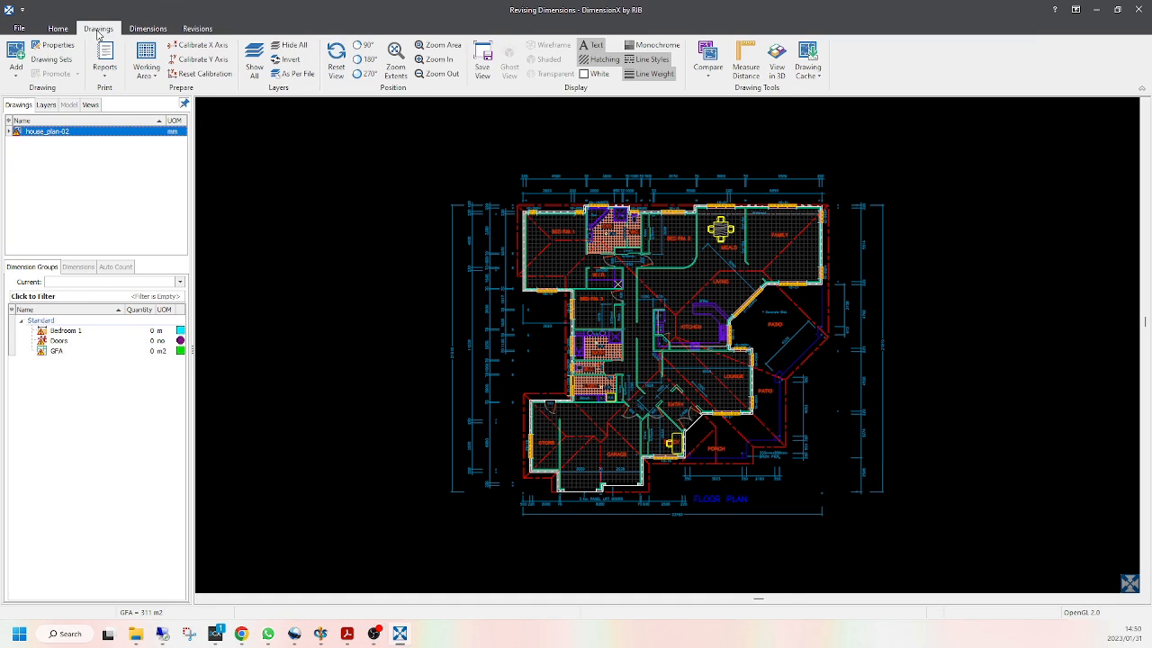
click(145, 64)
click(146, 105)
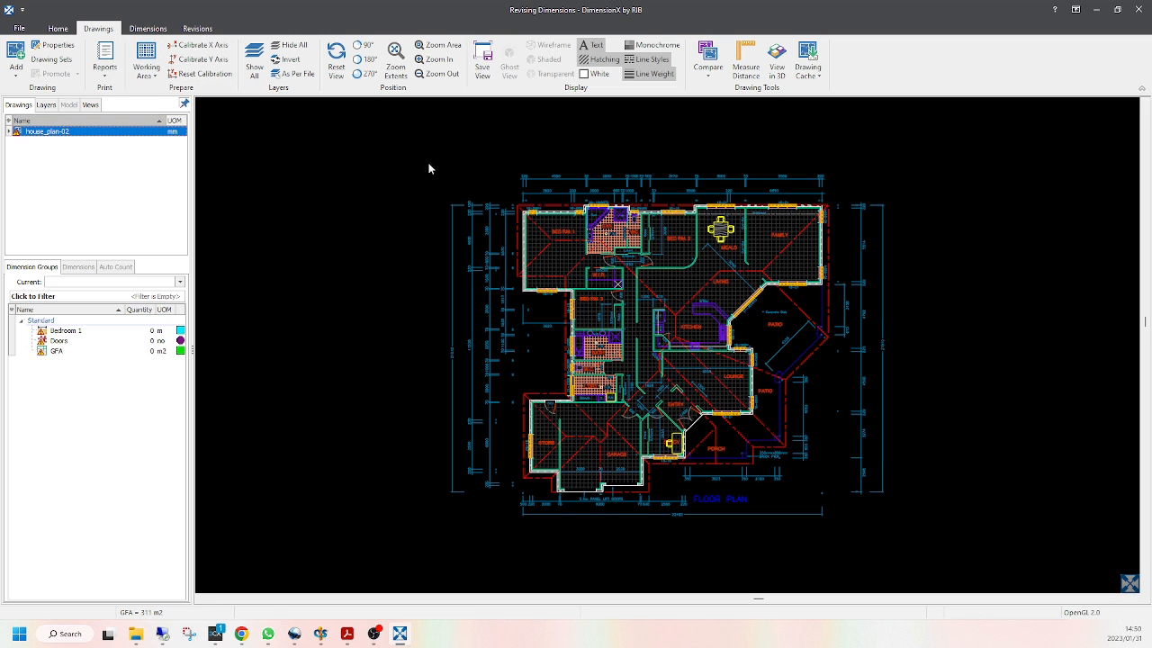
mouse_move(415, 140)
mouse_down()
mouse_move(591, 539)
mouse_move(898, 536)
mouse_up()
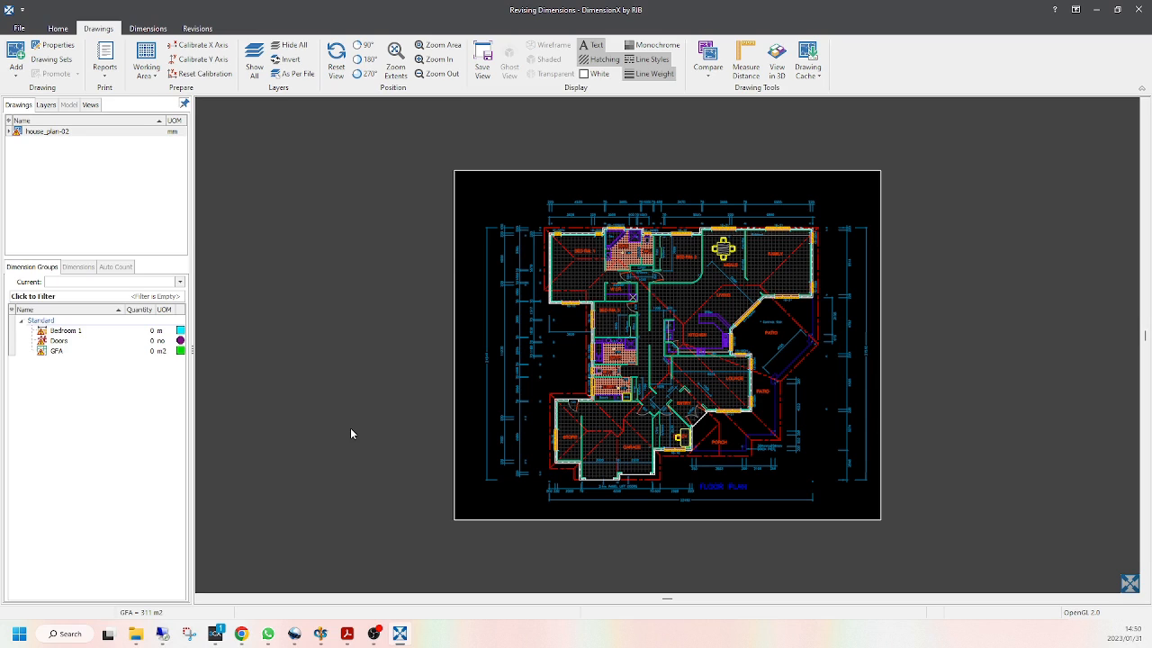
Step: Compare the promoted house plan with Revision 1 using the Match Objects method
click(47, 131)
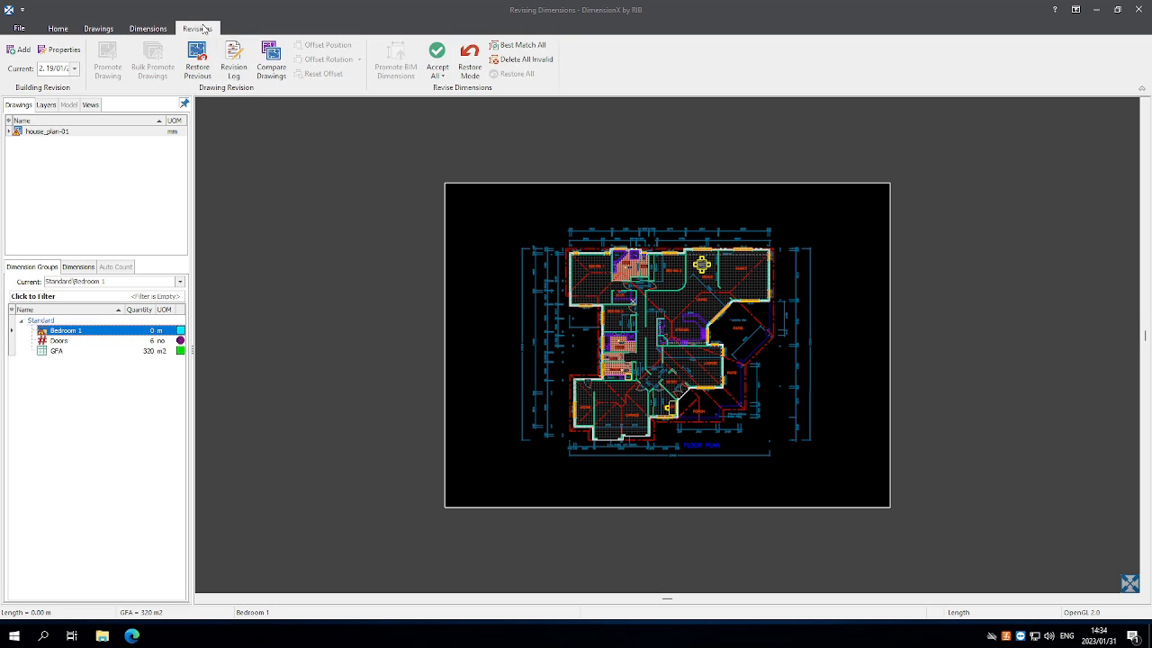
click(271, 60)
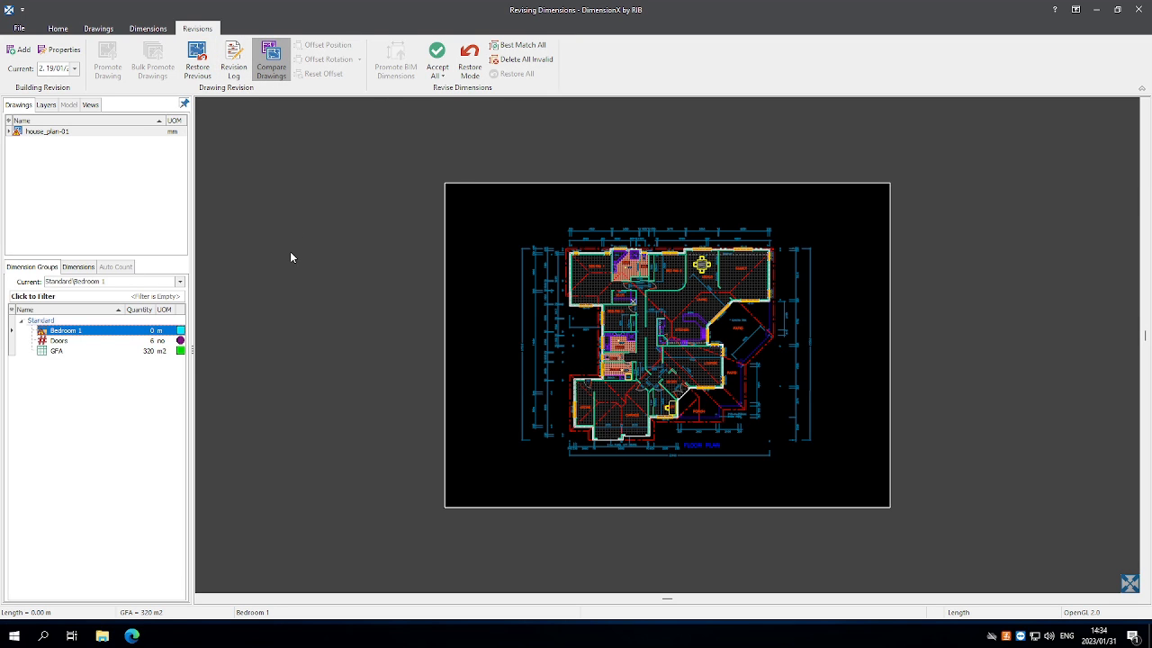
click(621, 280)
click(623, 280)
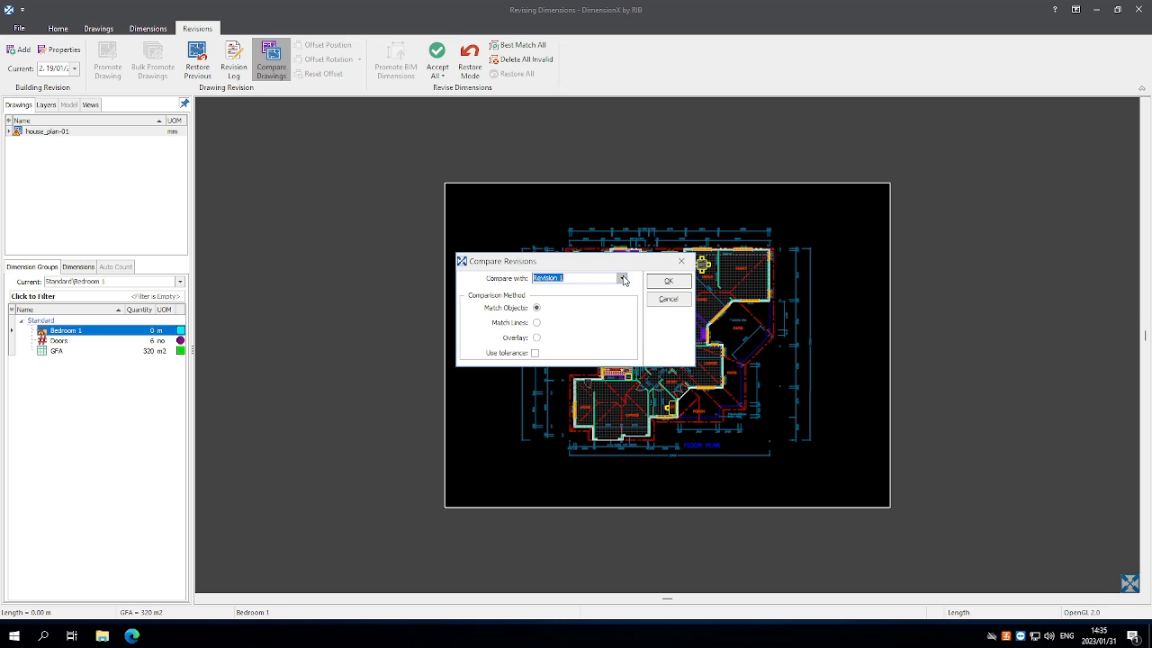
click(621, 279)
click(622, 280)
click(677, 284)
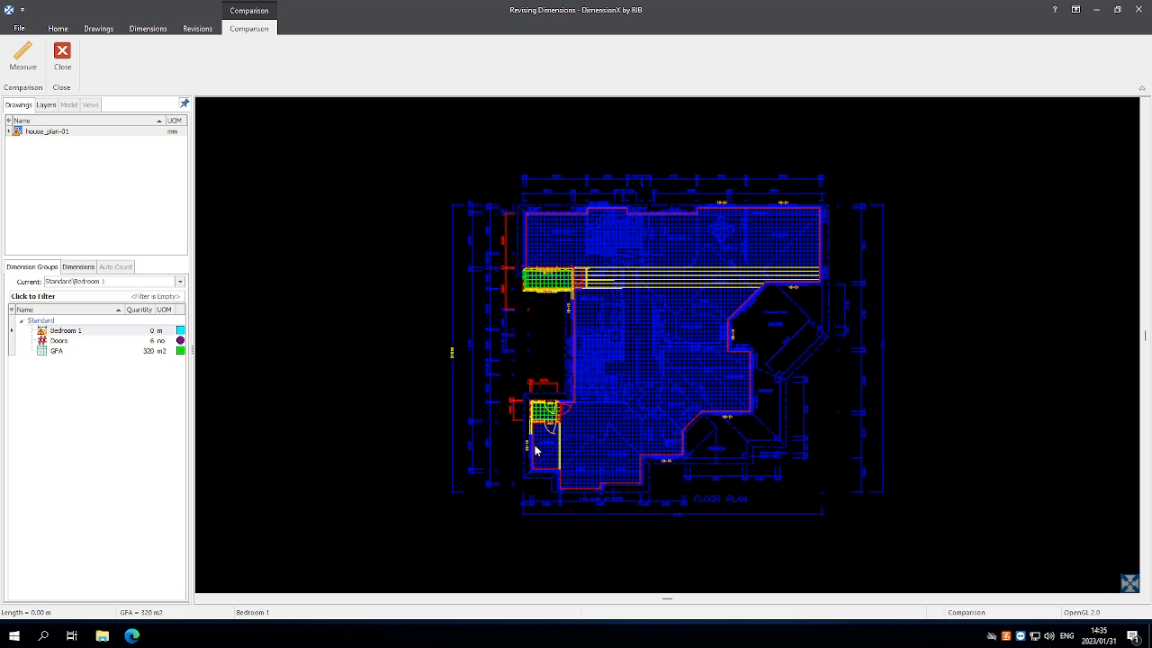
Step: Hide all comparison layers: DELETED, DIFFERENT AFTER, DIFFERENT BEFORE, NEW and SAME
click(45, 105)
click(10, 131)
click(10, 142)
click(10, 153)
click(10, 164)
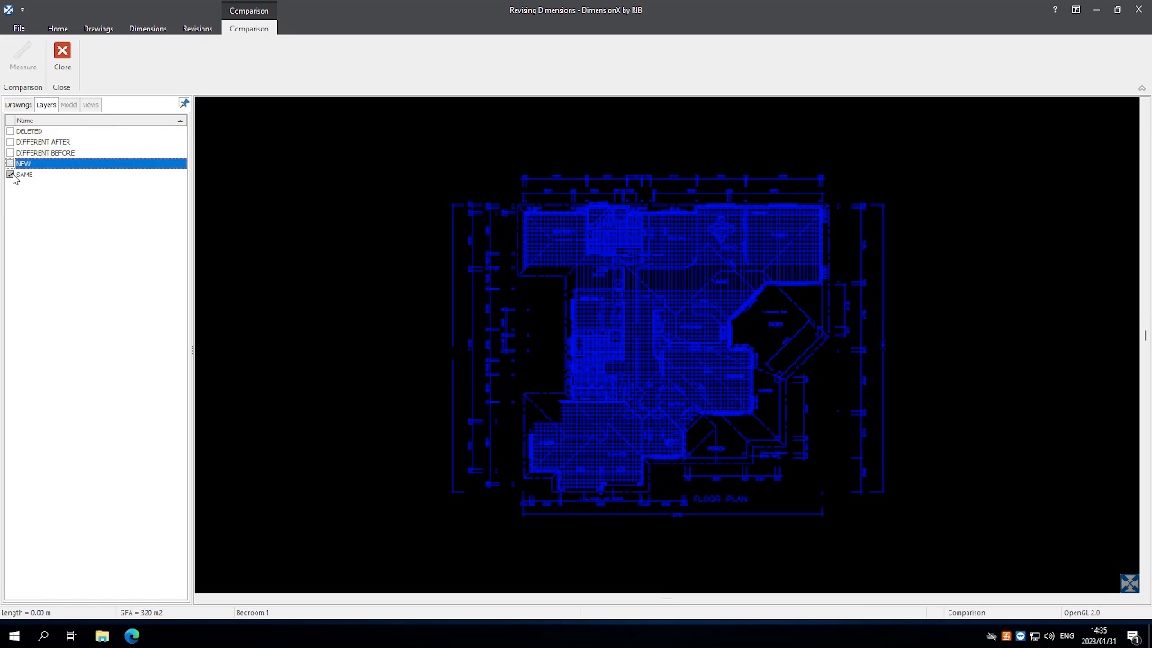
click(10, 175)
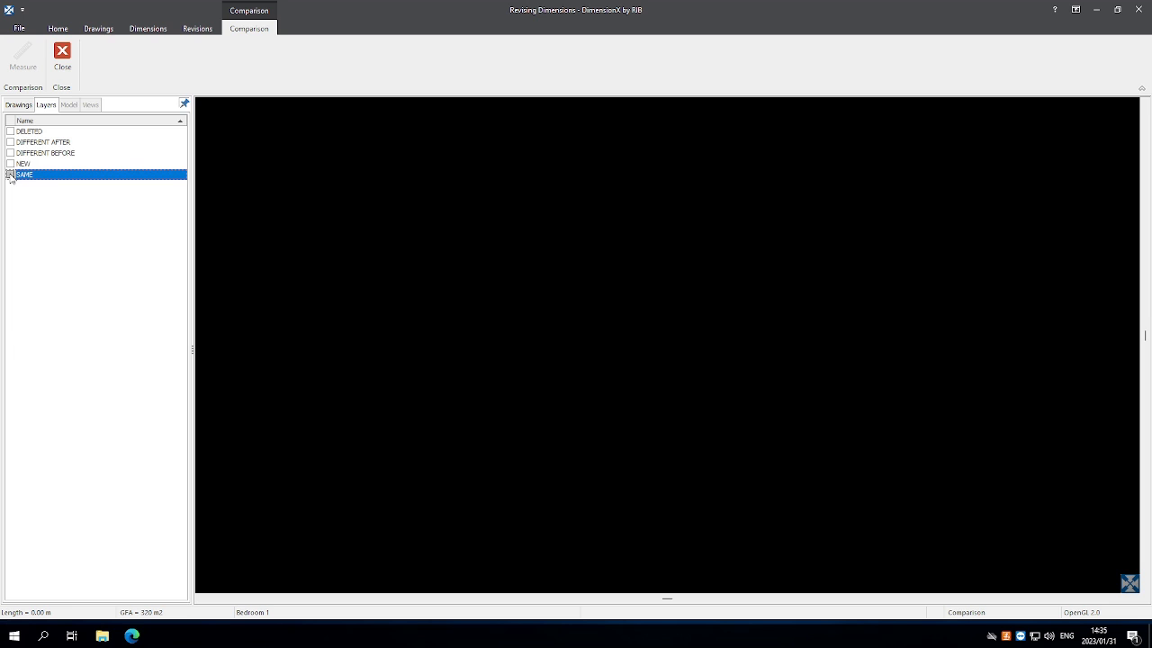
Step: Display the SAME comparison layer, add the NEW layer to examine the additions, and hide both again
click(9, 175)
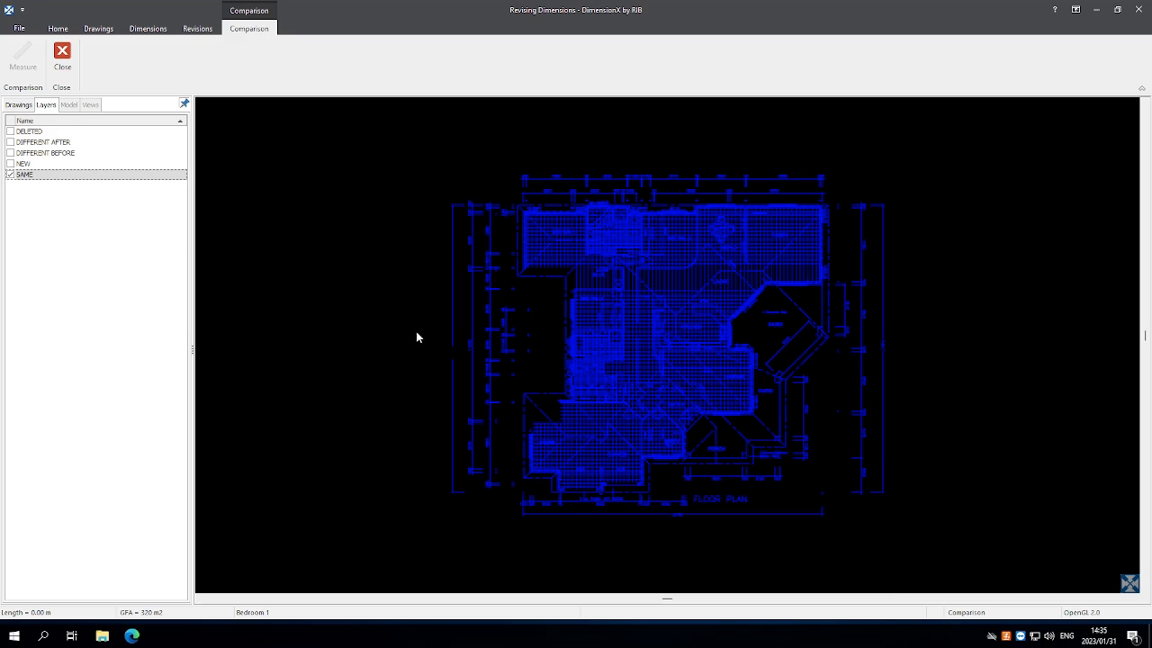
click(18, 173)
click(12, 163)
click(11, 164)
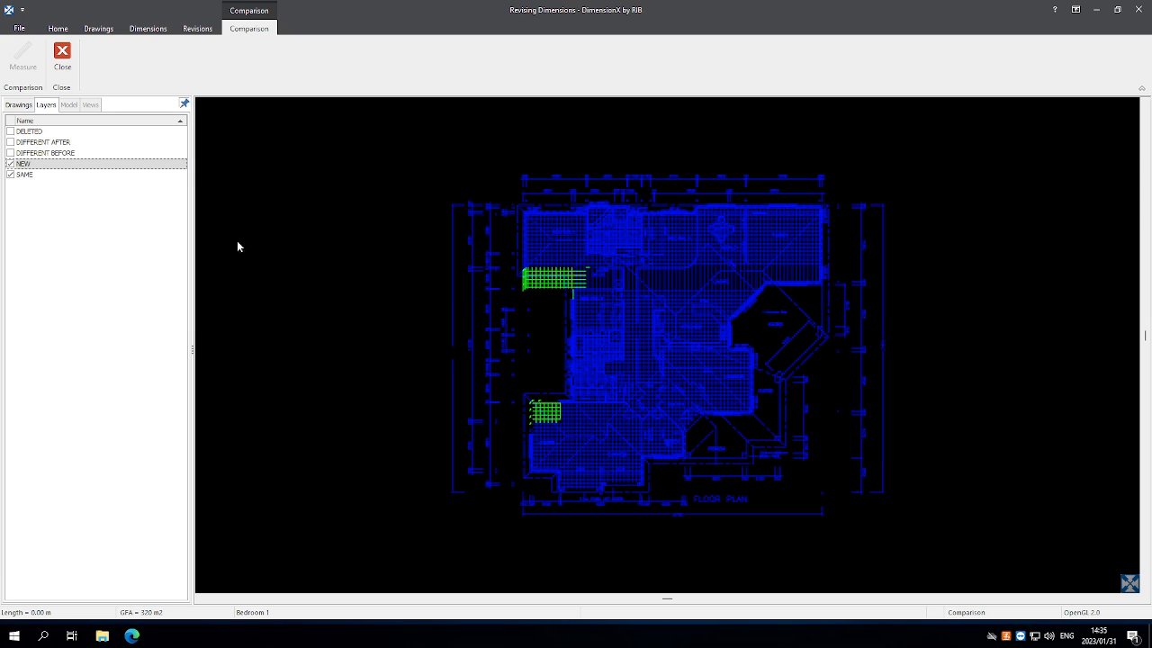
click(11, 164)
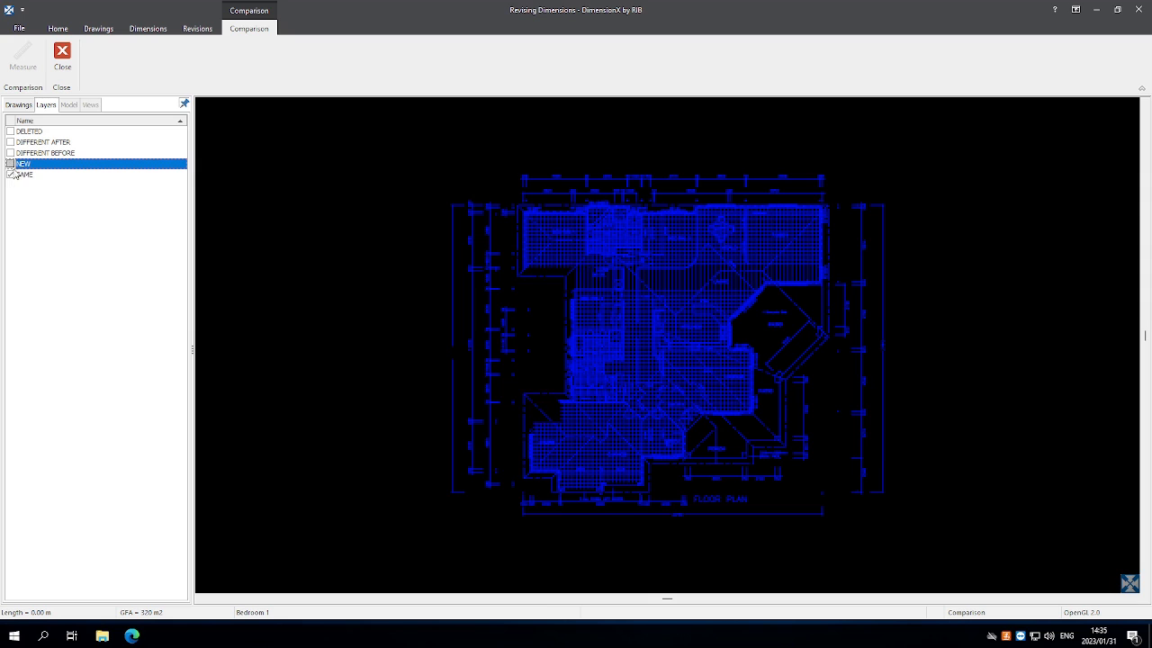
click(10, 174)
Step: Show the DIFFERENT BEFORE layer and toggle DIFFERENT AFTER over it to examine the moved walls and doors
click(10, 153)
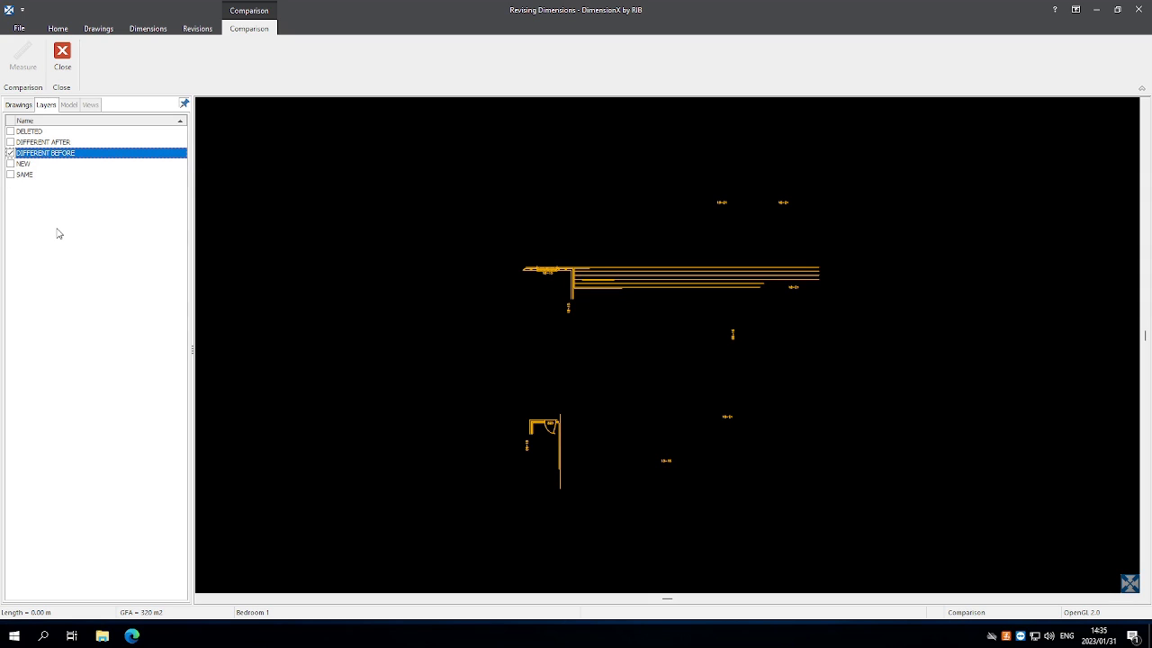
click(10, 142)
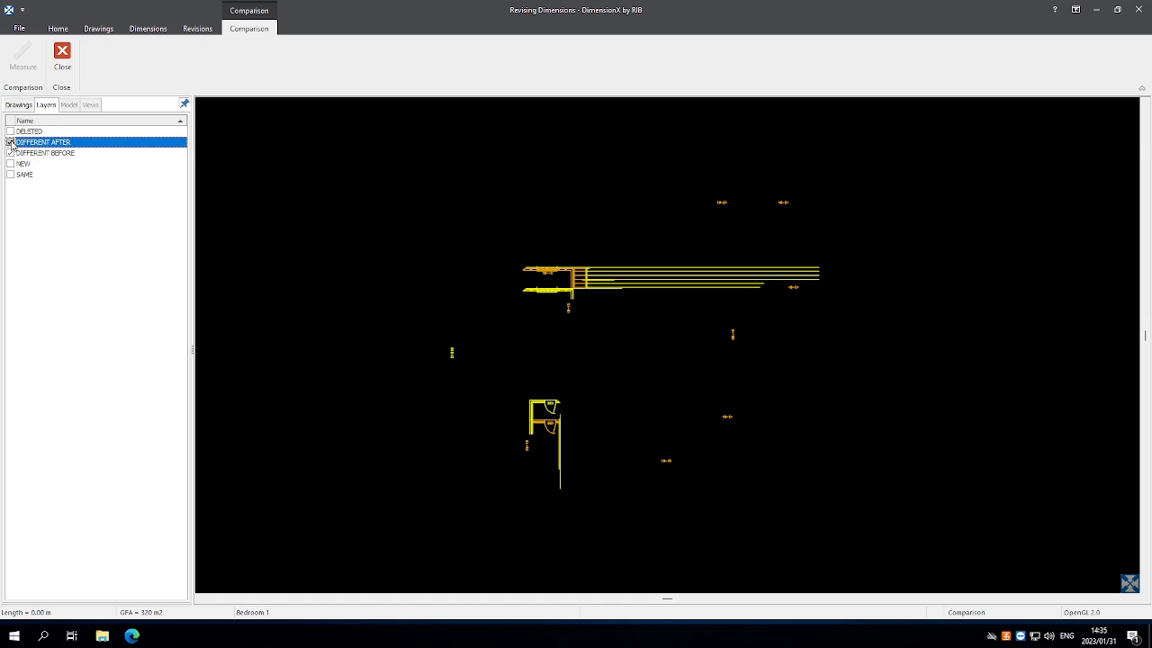
click(10, 142)
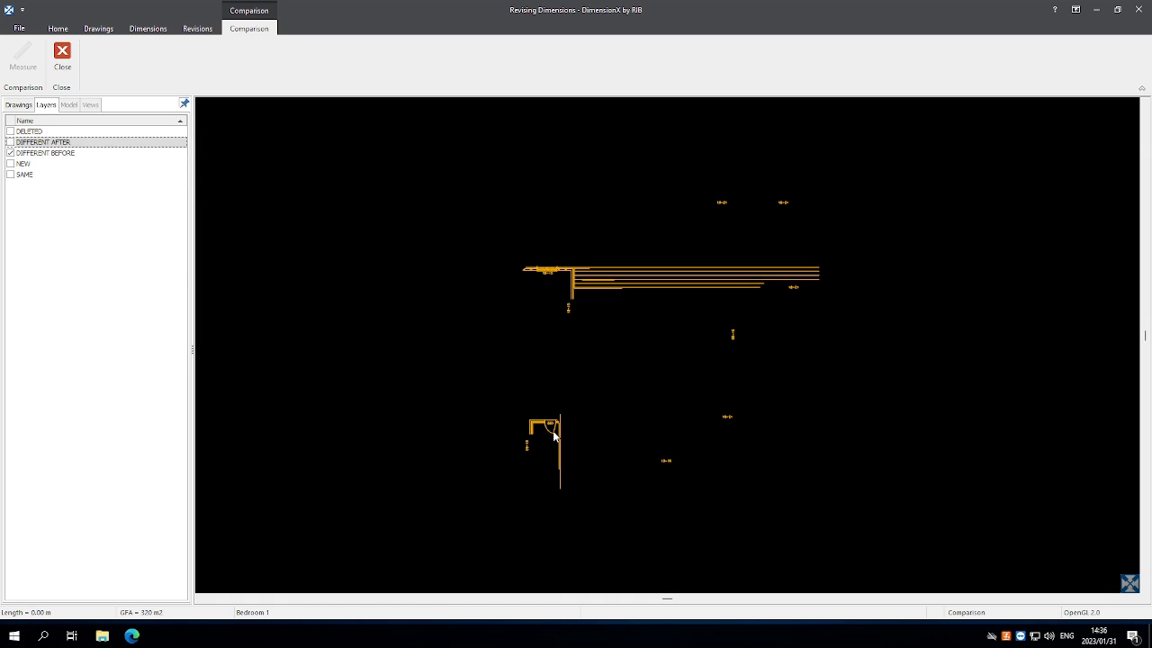
click(10, 142)
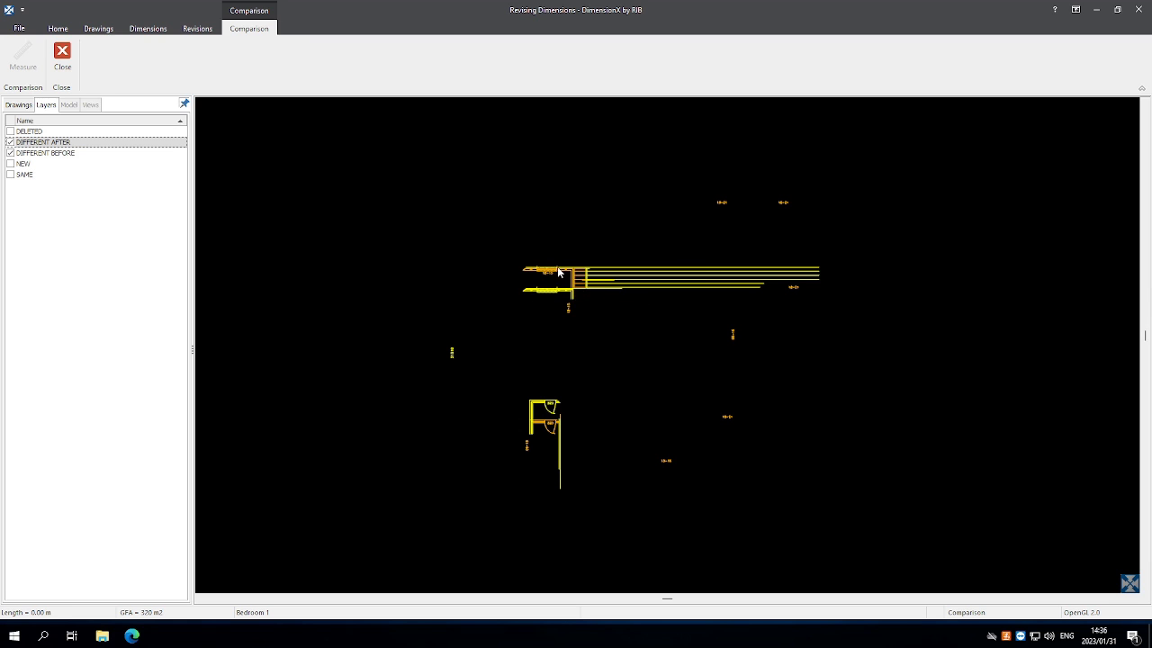
Step: Isolate the DELETED comparison layer by showing it and hiding DIFFERENT AFTER and DIFFERENT BEFORE
click(10, 131)
click(9, 142)
click(10, 153)
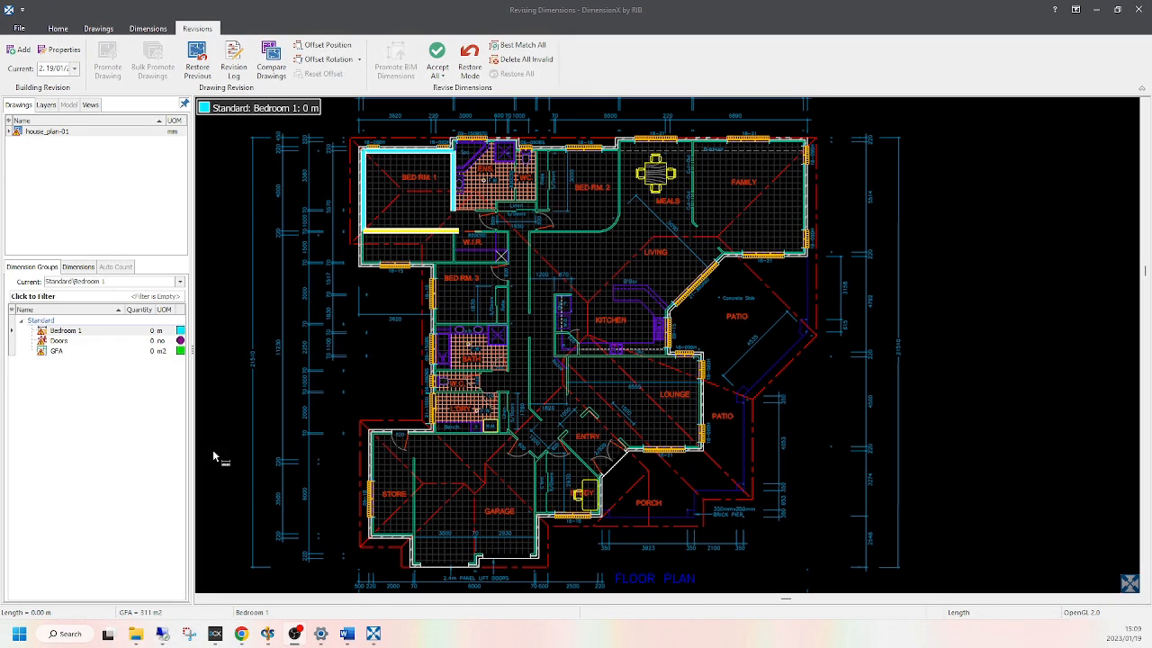
Step: Display all dimensions in the Standard group and examine which ones around the store and laundry need revising
click(32, 321)
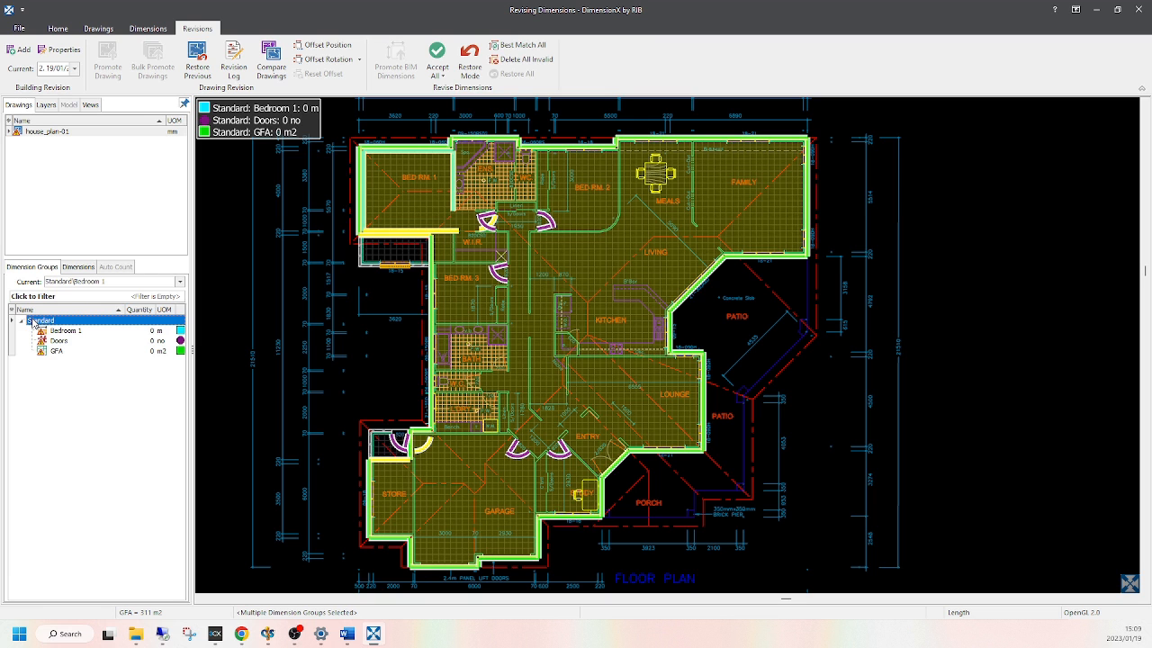
scroll(426, 436, up, 5)
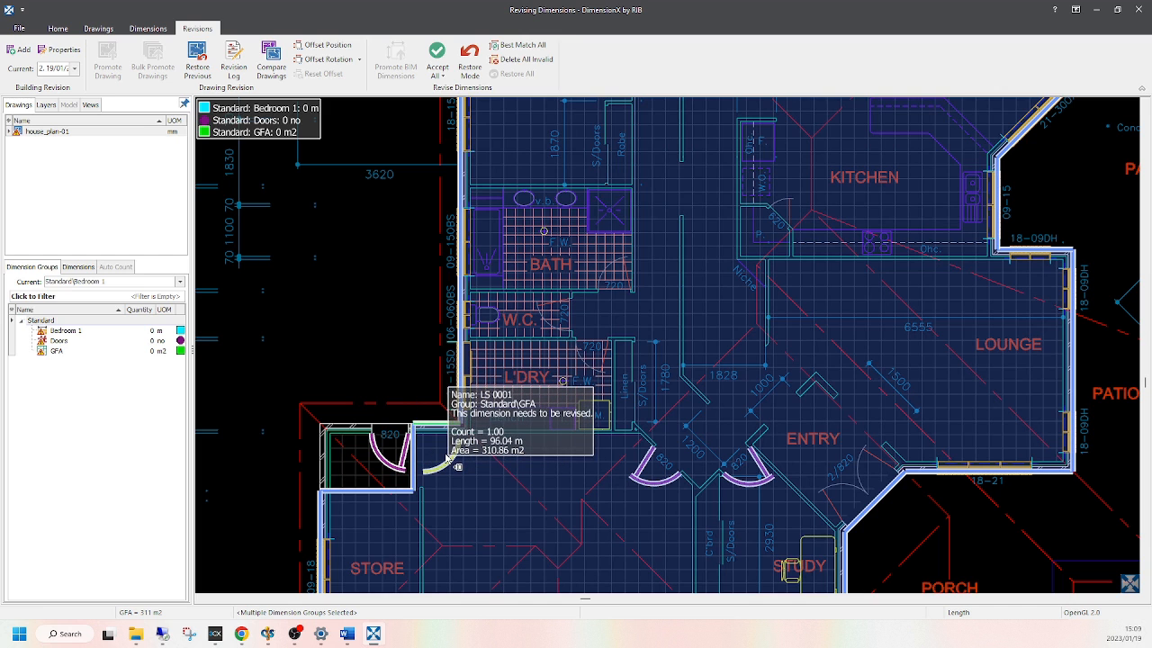
scroll(508, 382, down, 2)
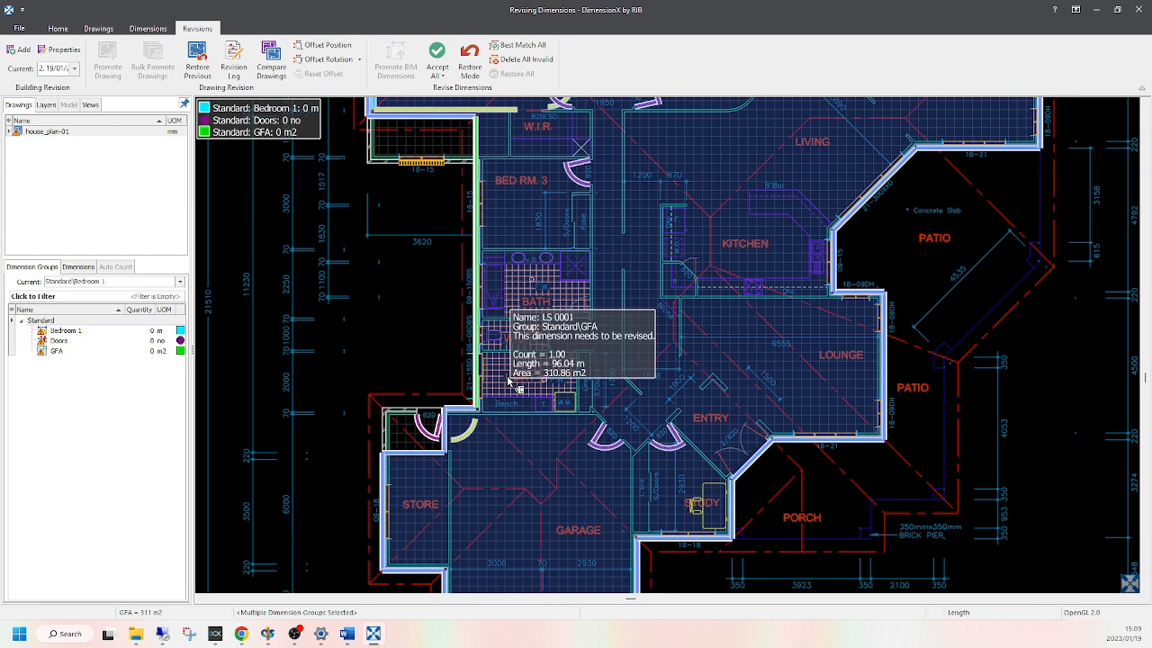
scroll(385, 417, down, 2)
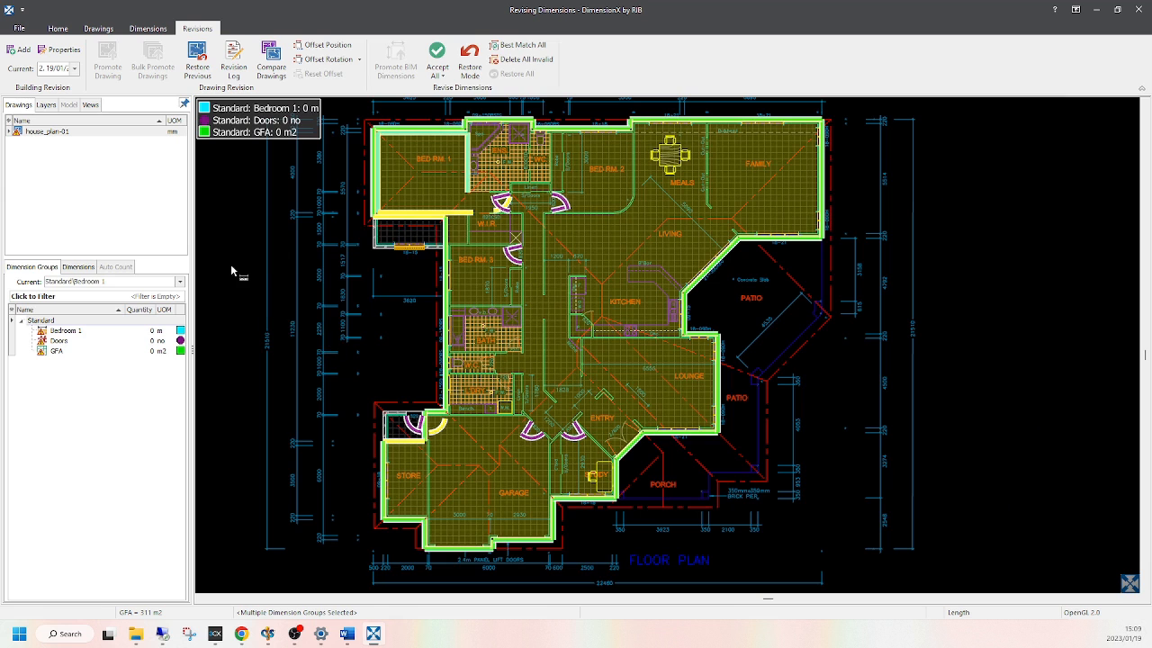
Step: Inspect the Doors group's dimension at the door between the ensuite and the W.I.R
scroll(351, 169, up, 4)
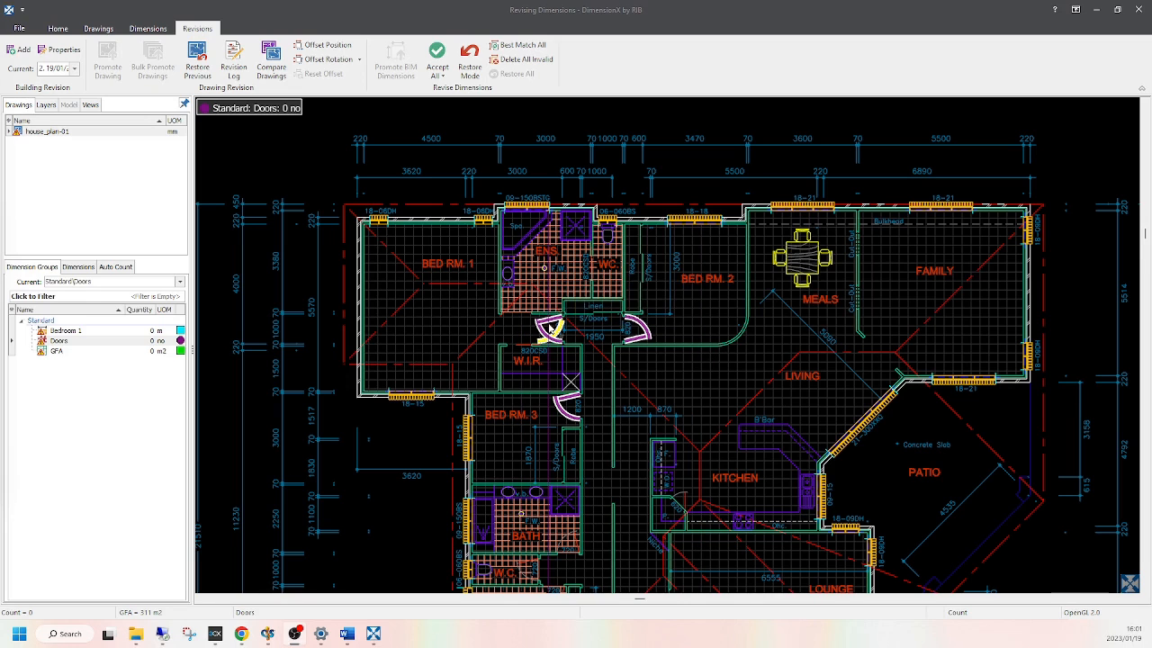
mouse_move(546, 329)
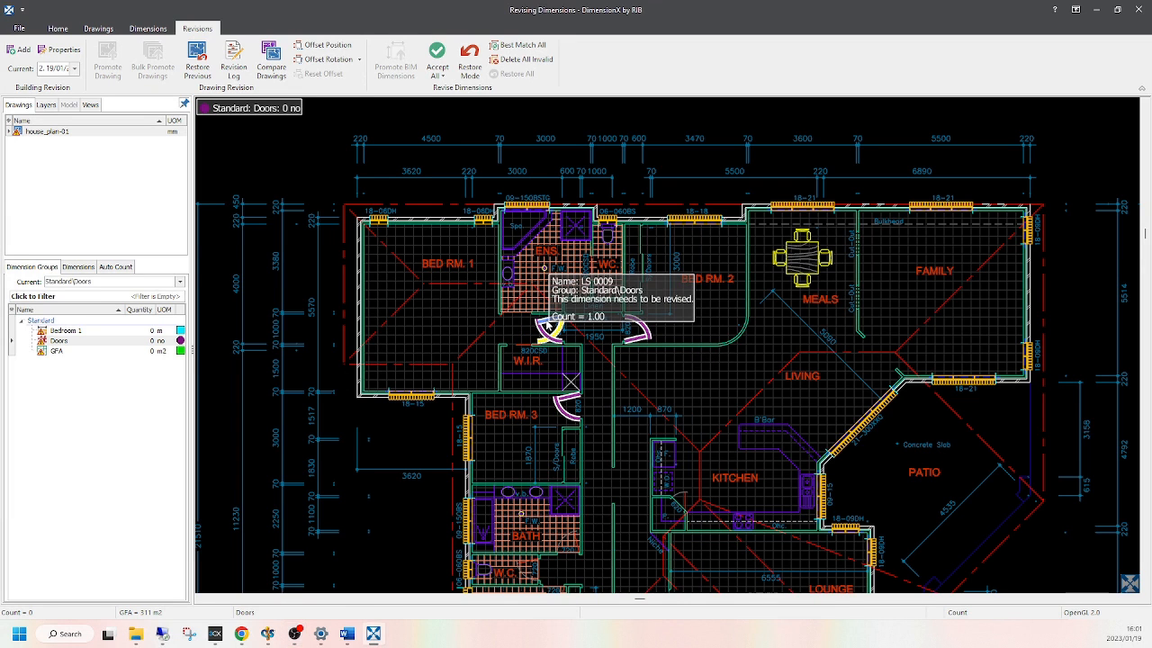
Step: Try to accept the Doors dimension at the door between the ensuite and the W.I.R
right_click(546, 323)
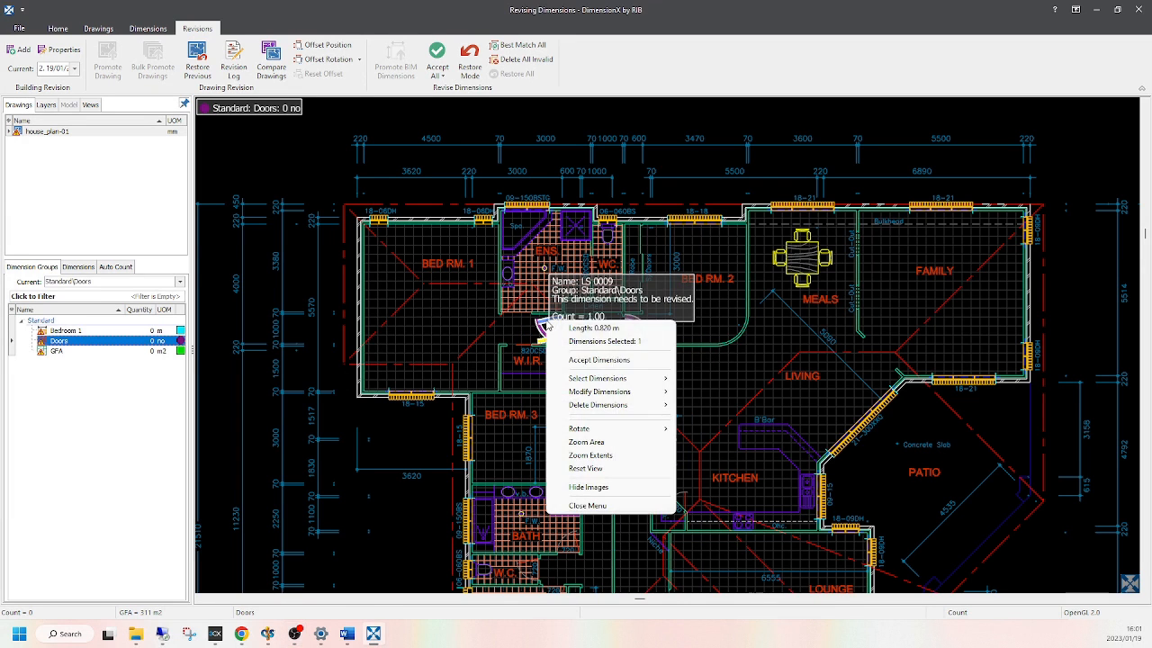
click(583, 360)
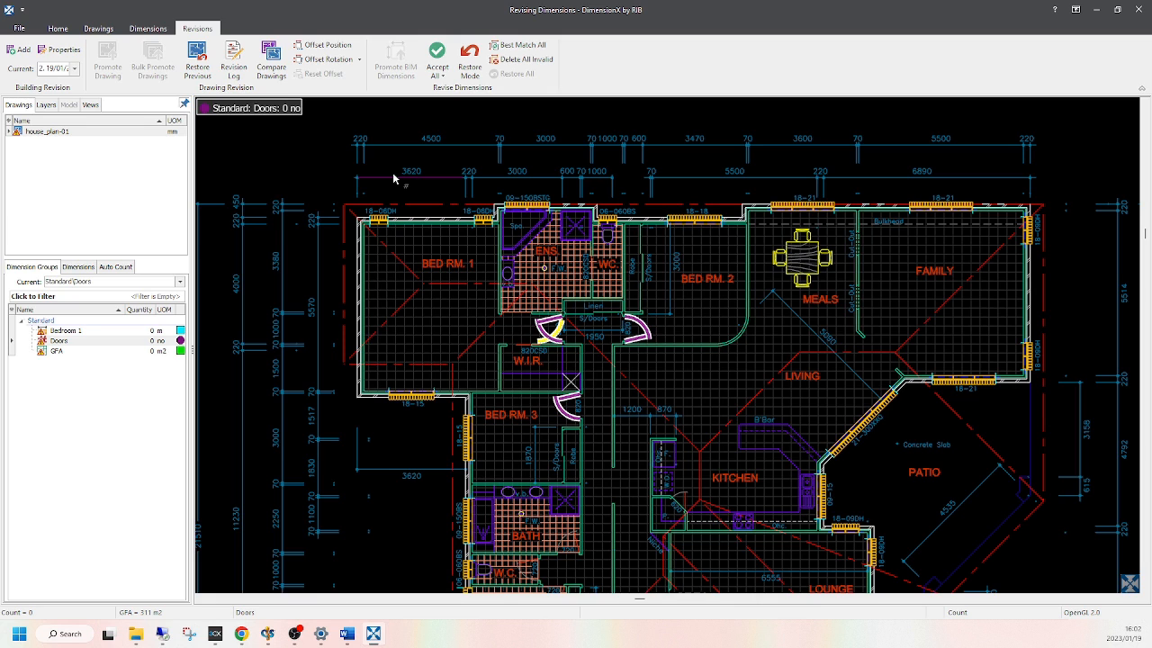
click(169, 342)
scroll(294, 331, down, 3)
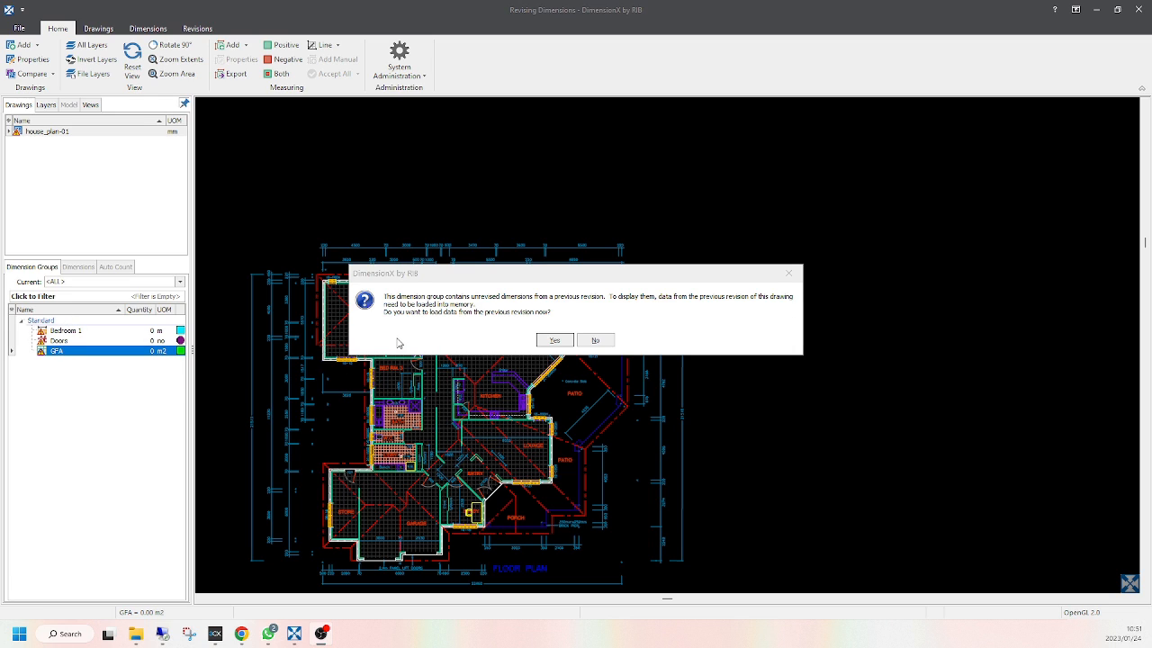
Step: Load the previous revision's data for the GFA group and move the area's edge below Bed Rm. 1 to the new outer wall
click(555, 340)
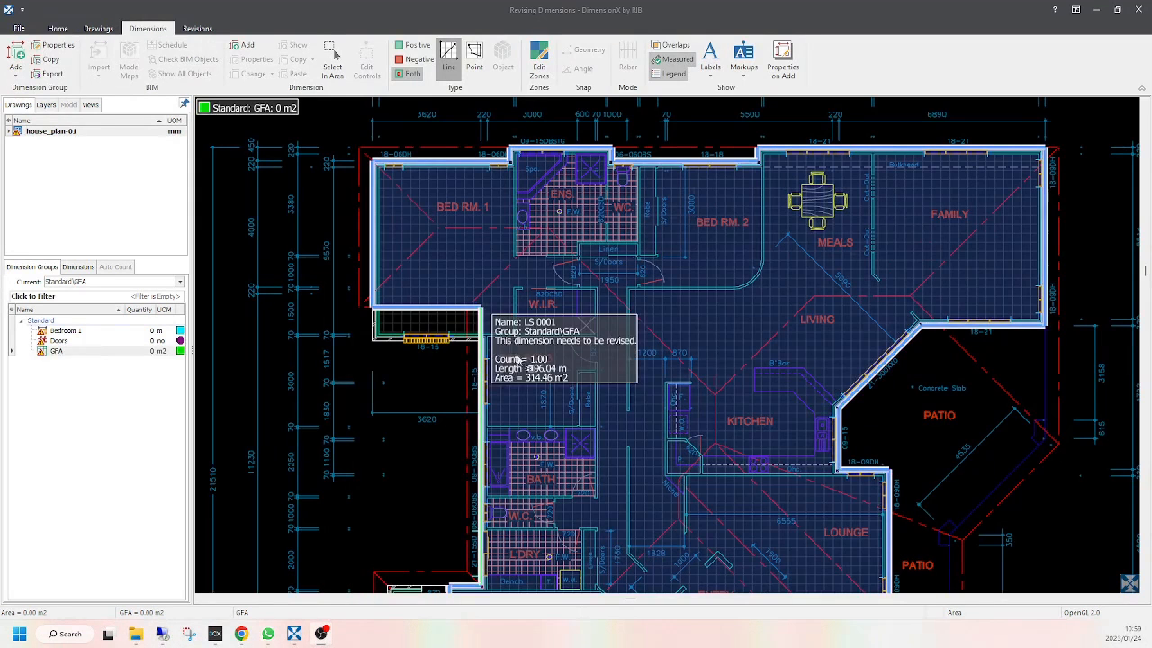
click(439, 312)
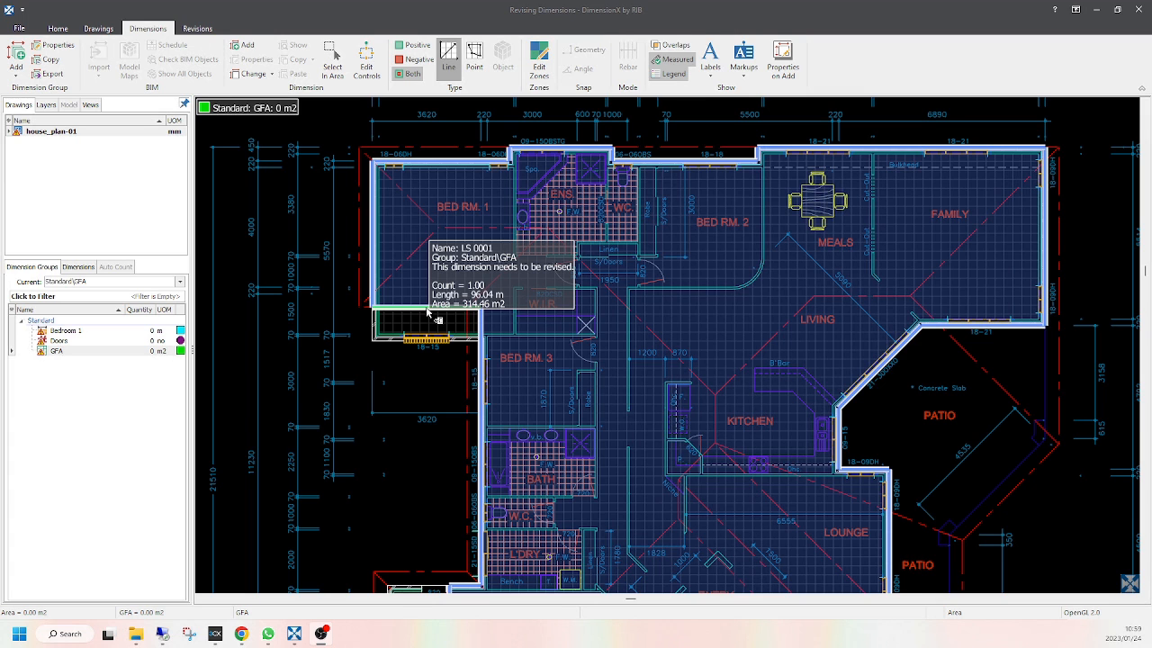
click(426, 308)
drag(426, 307, 425, 341)
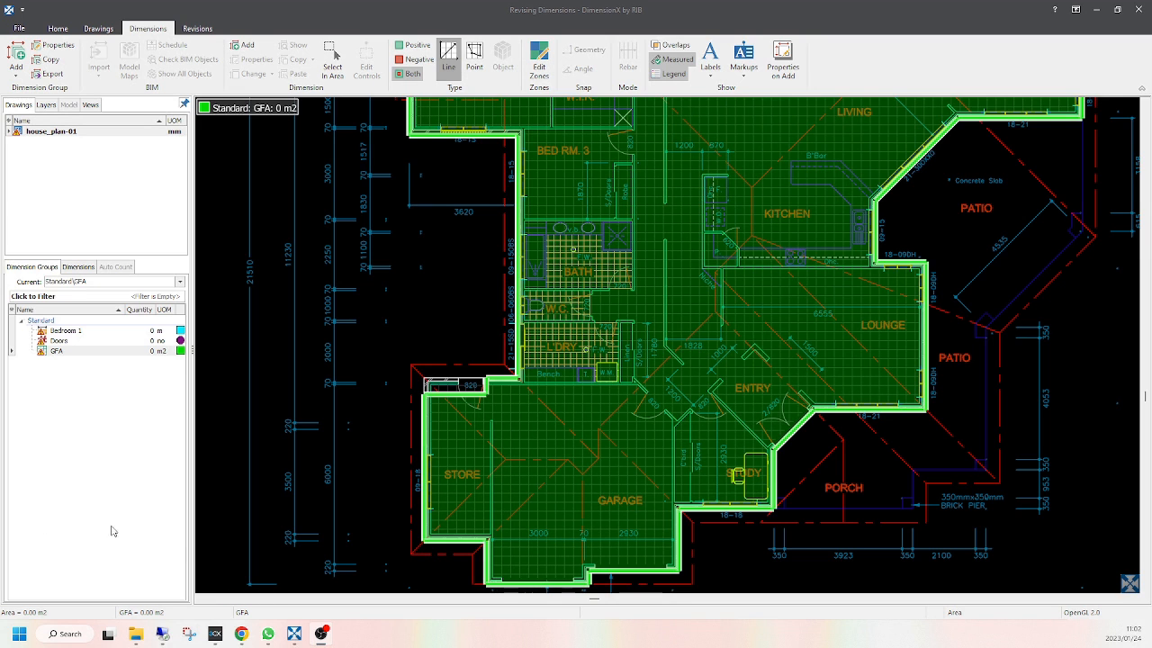
Step: Uncomplete the GFA area at the store's wall beside the laundry and fit its outline to the new wall
click(468, 399)
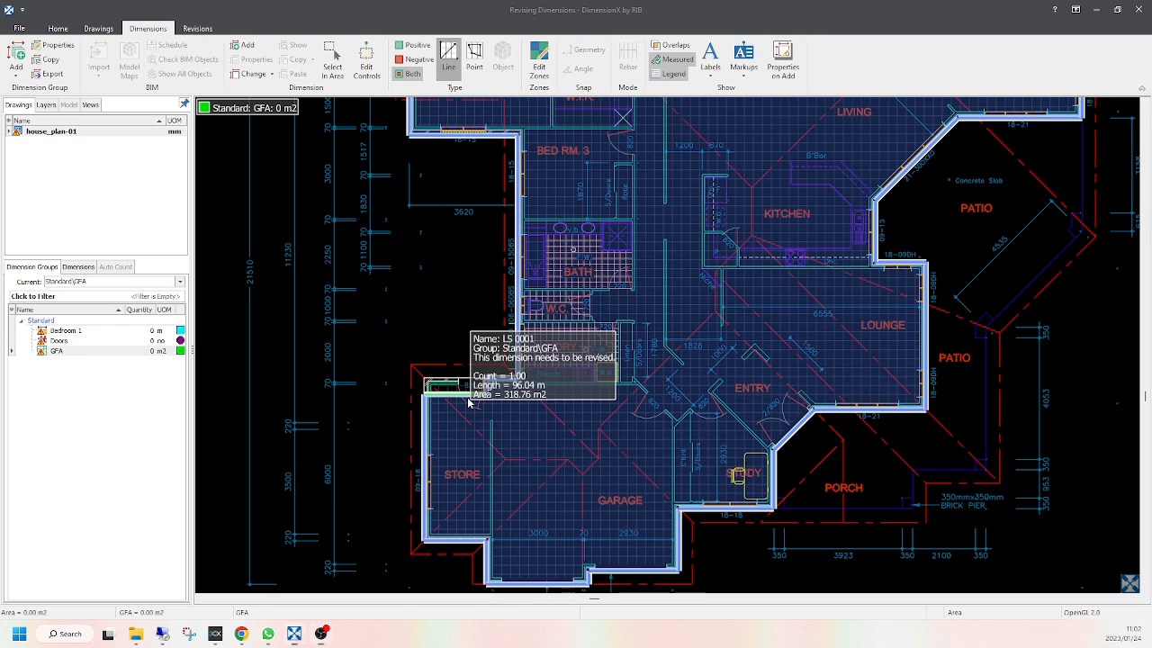
right_click(468, 402)
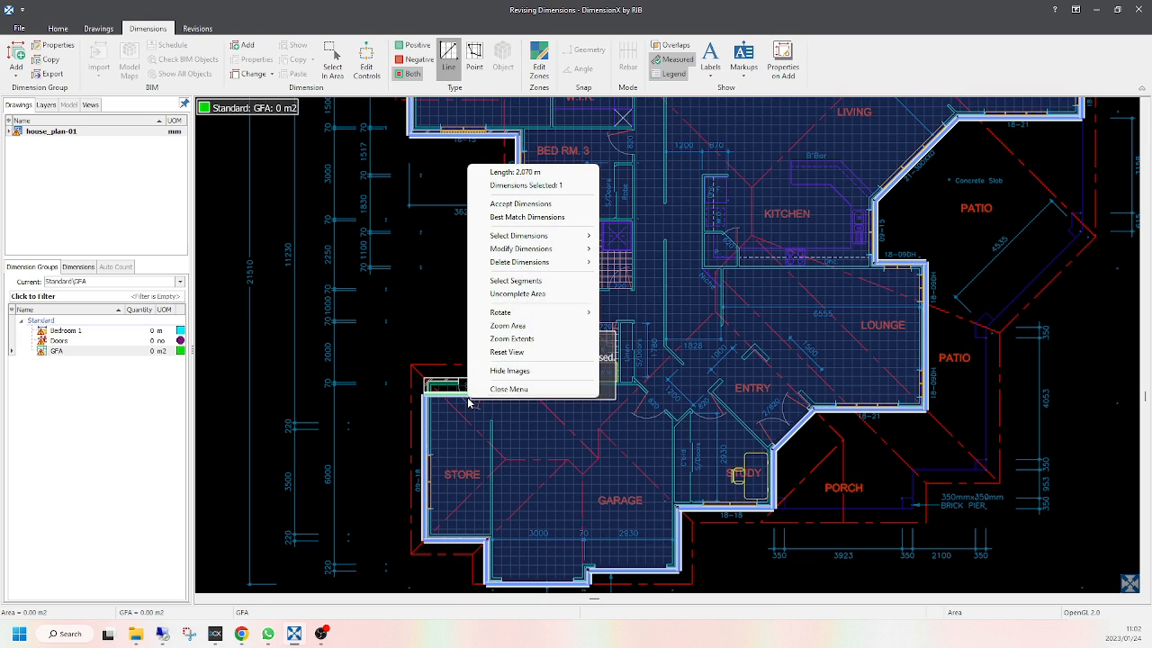
click(519, 294)
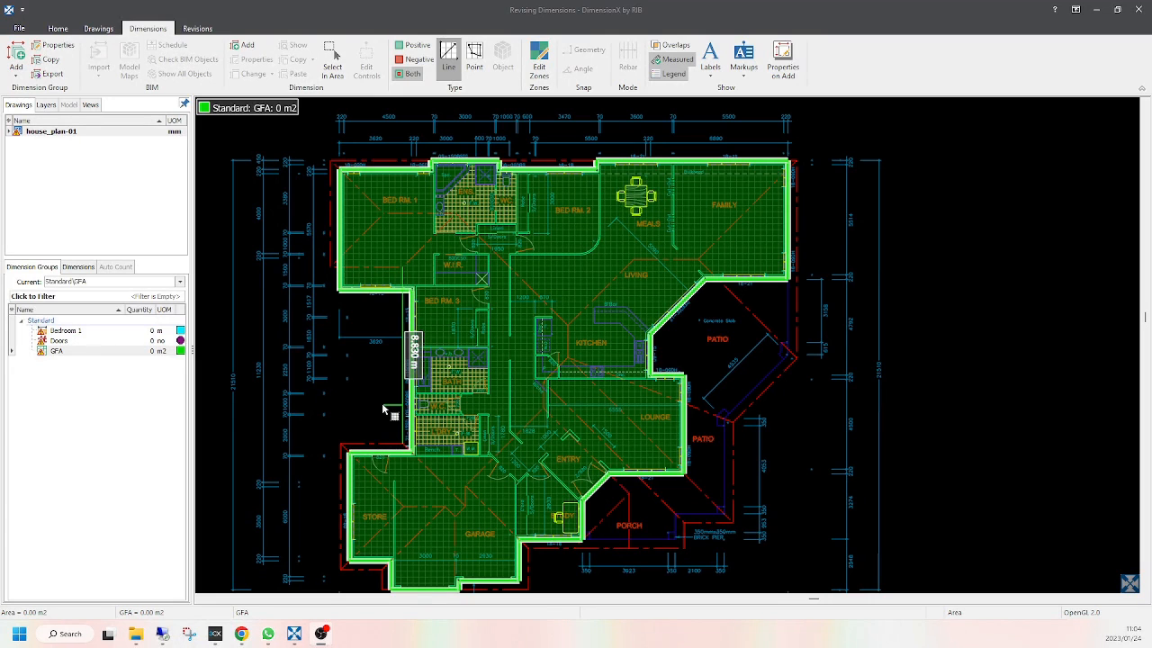
Step: Accept the revised GFA area dimension and check its outline against the plan
click(416, 406)
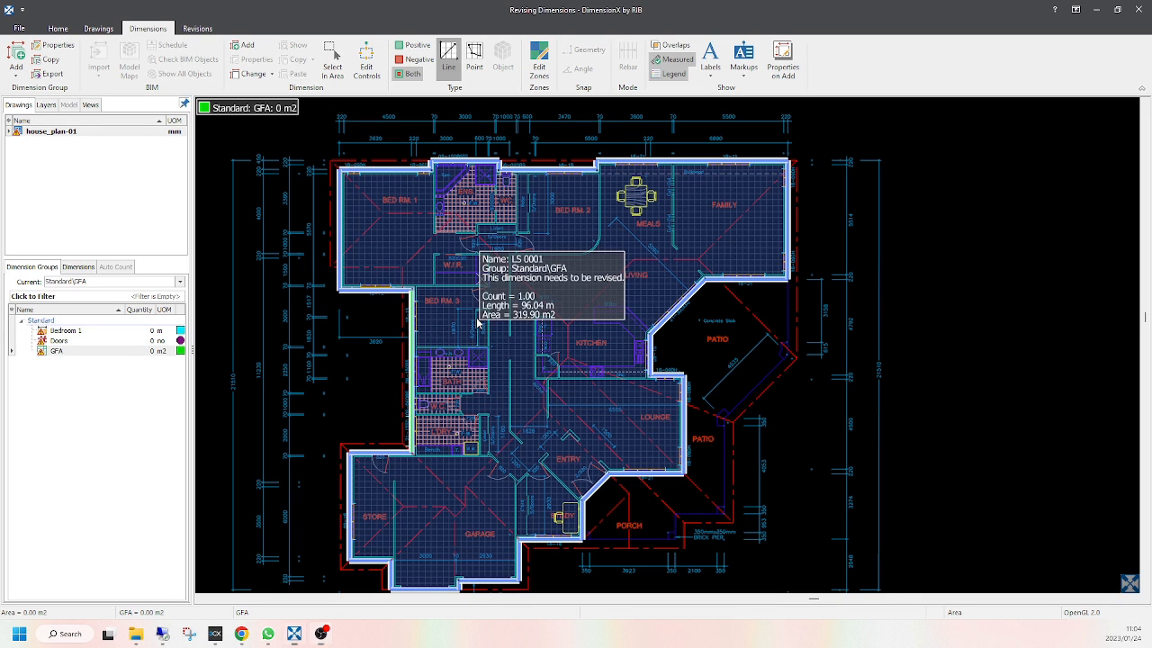
right_click(477, 322)
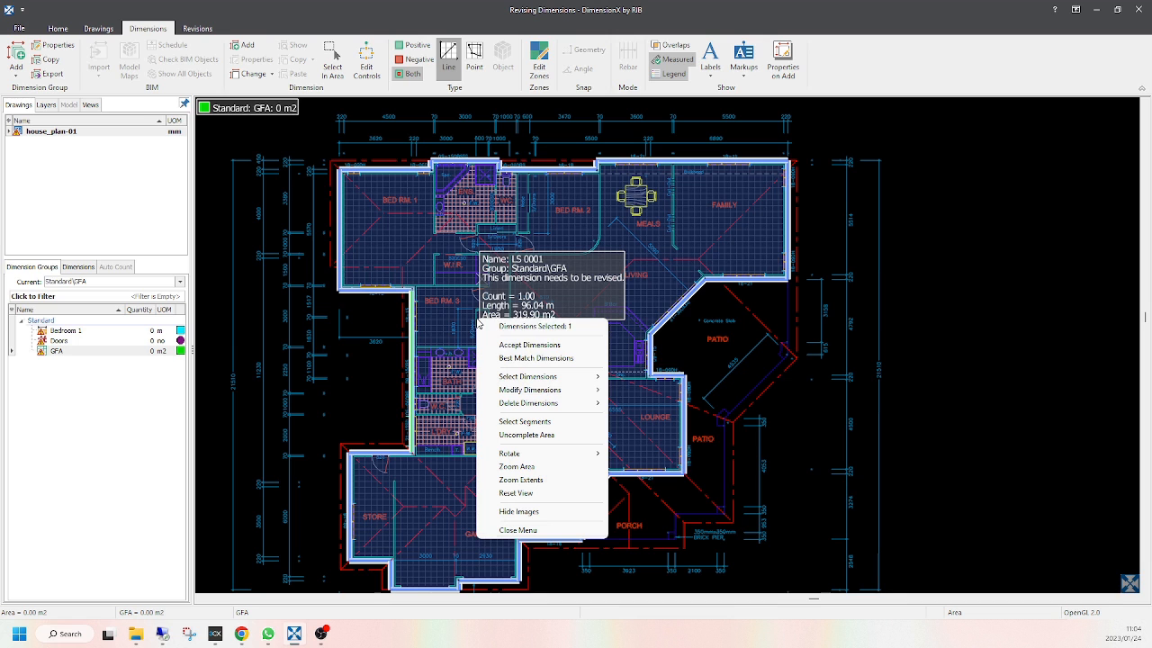
click(505, 345)
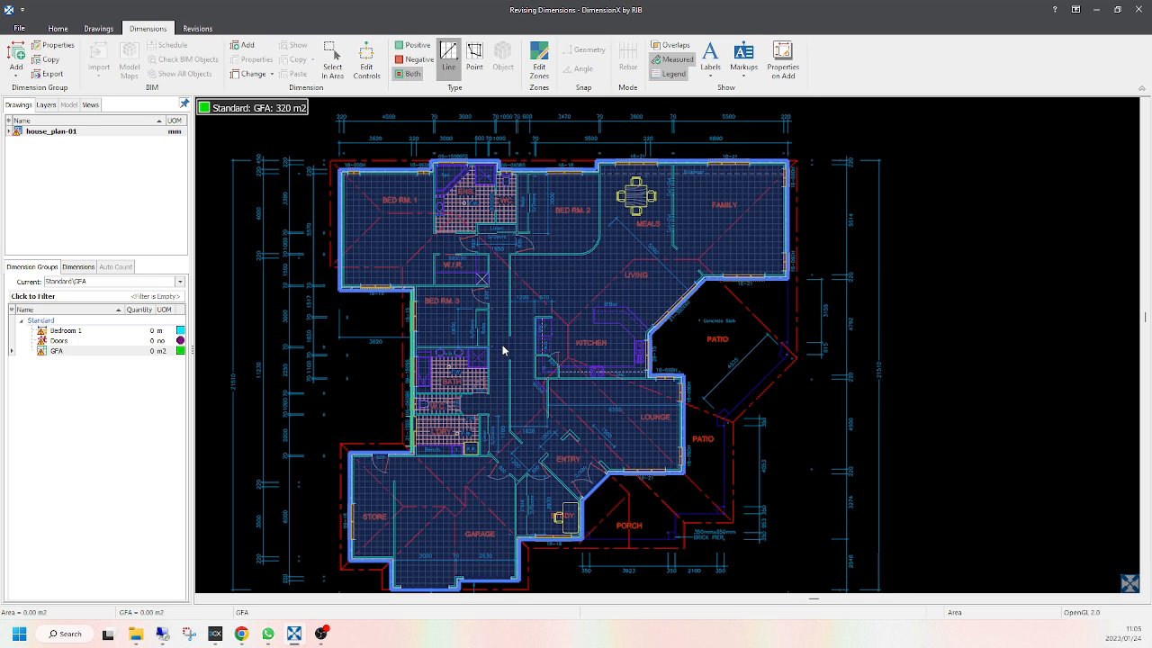
scroll(340, 250, up, 5)
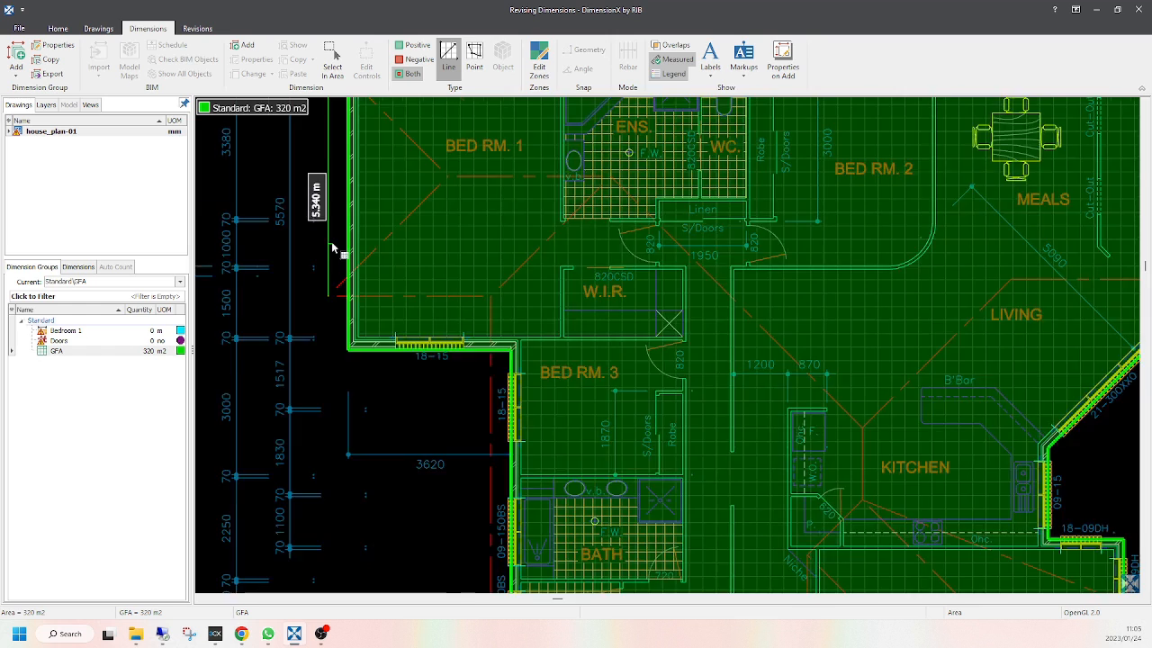
scroll(364, 261, down, 5)
scroll(410, 329, down, 3)
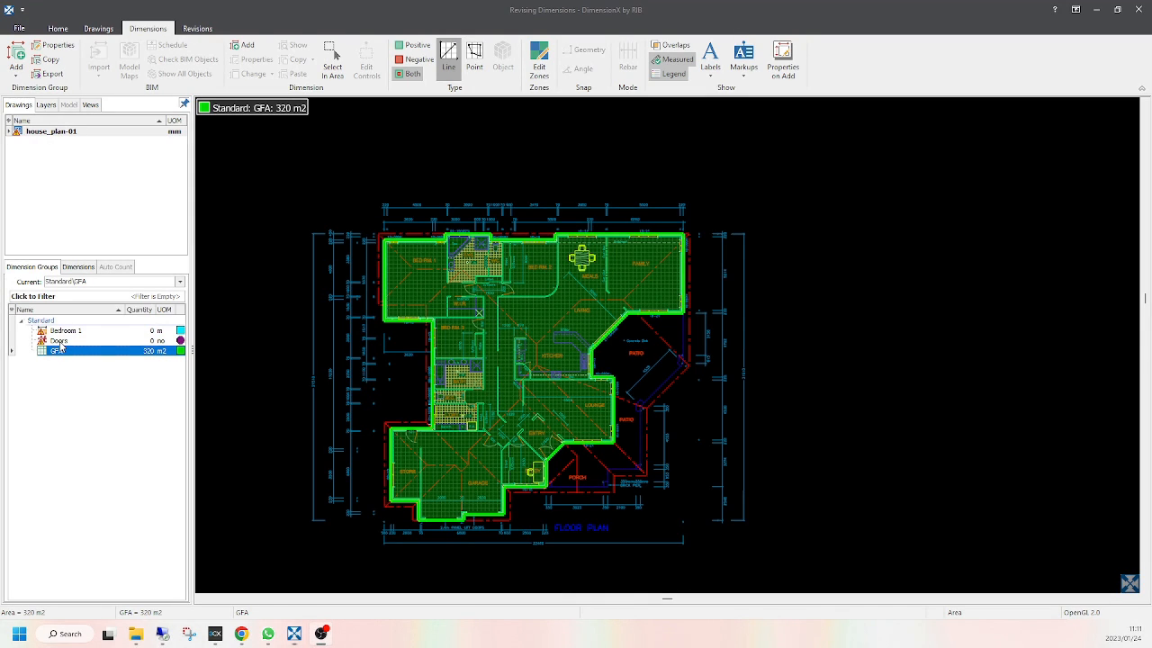
Step: Display the Doors group and inspect its dimension at the store's exterior door
click(57, 341)
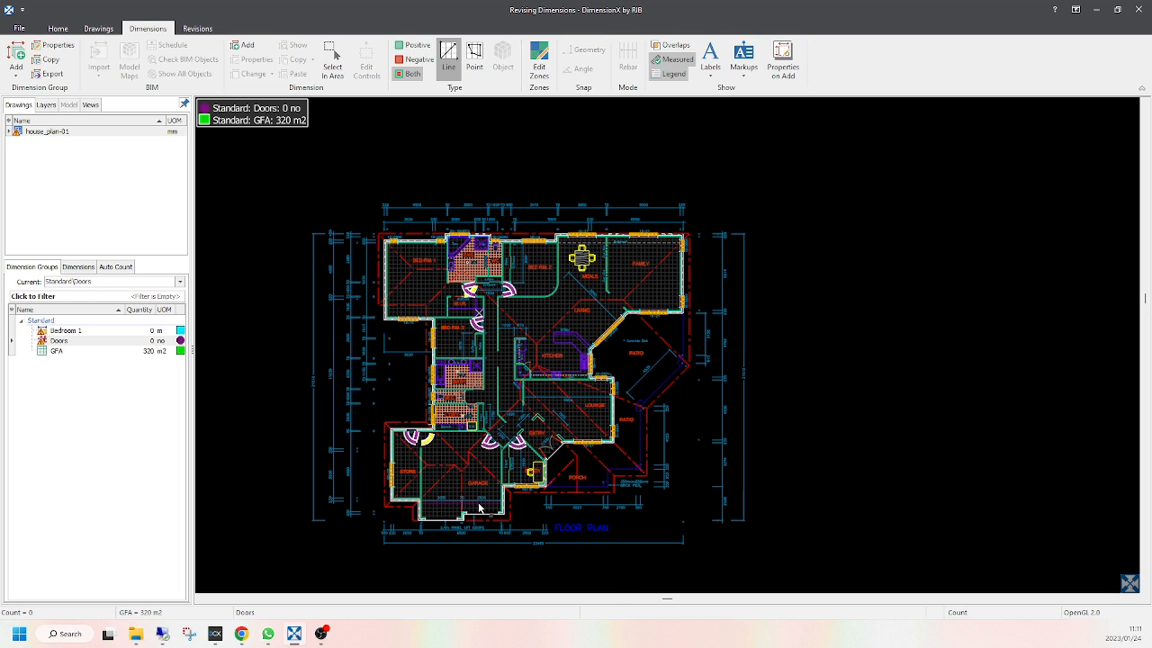
scroll(417, 451, up, 2)
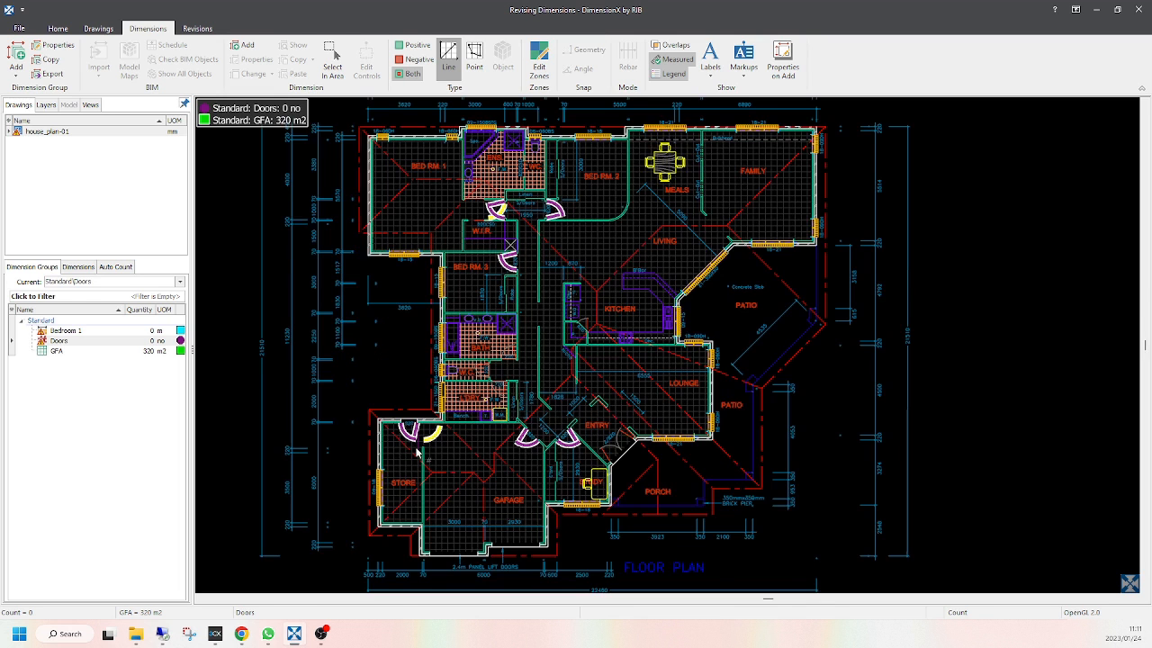
scroll(416, 451, up, 2)
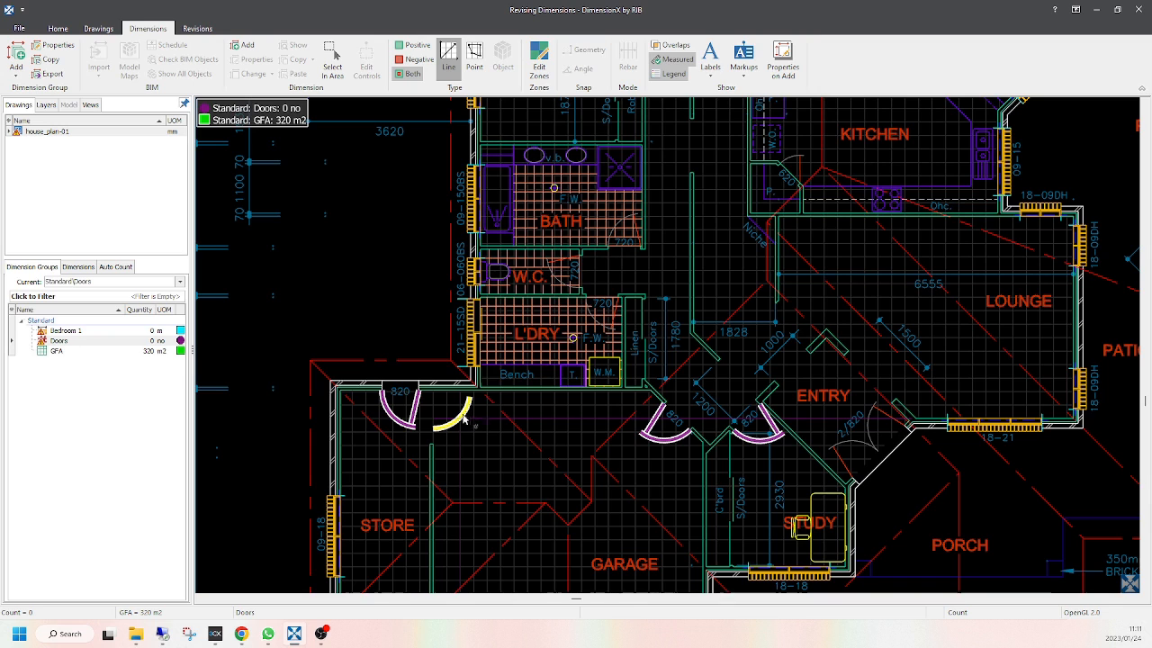
click(405, 423)
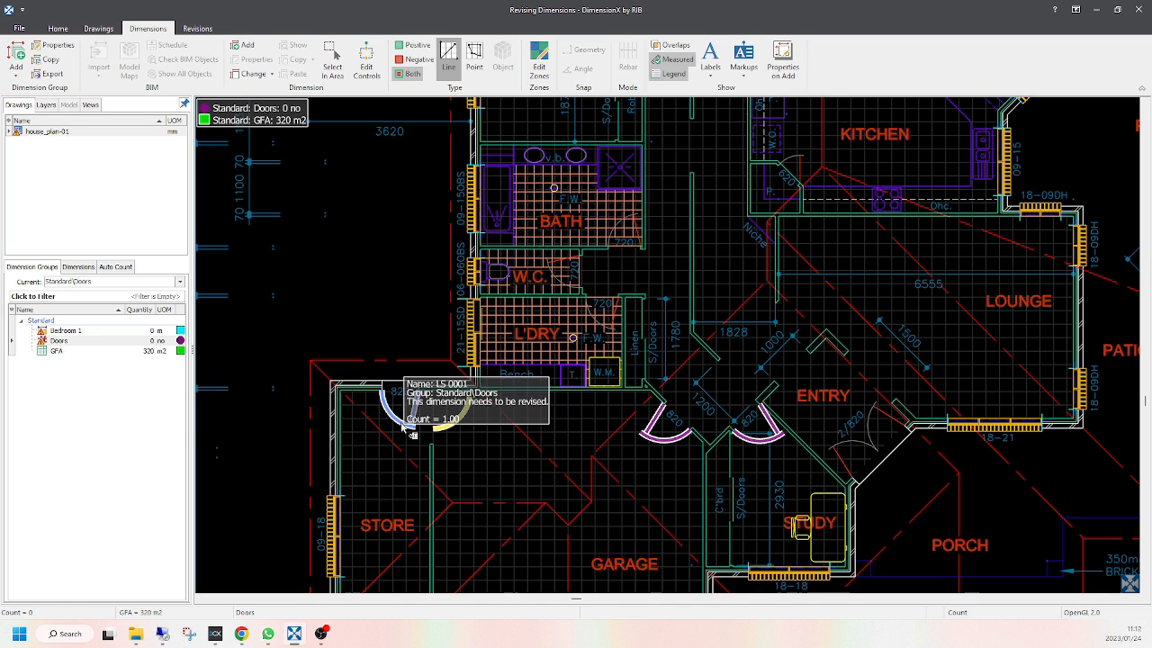
mouse_move(402, 427)
mouse_down()
mouse_move(442, 430)
mouse_move(391, 418)
mouse_move(398, 423)
mouse_up()
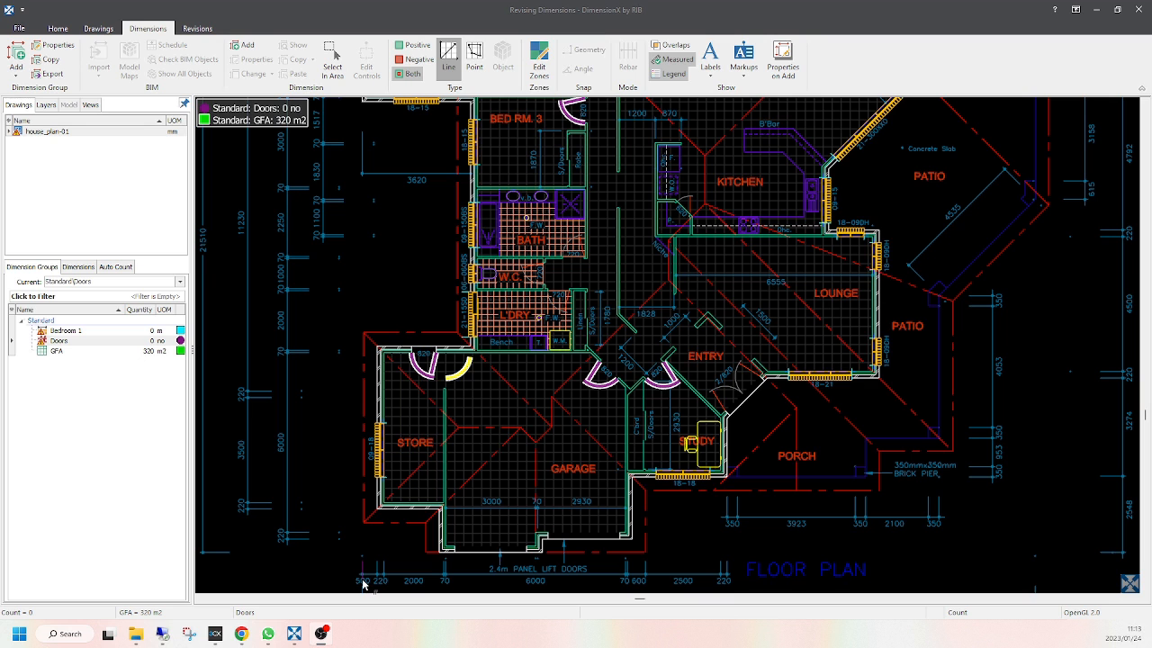
Step: Delete the invalid Doors dimension at the door between the ensuite and the W.I.R
scroll(368, 356, up, 2)
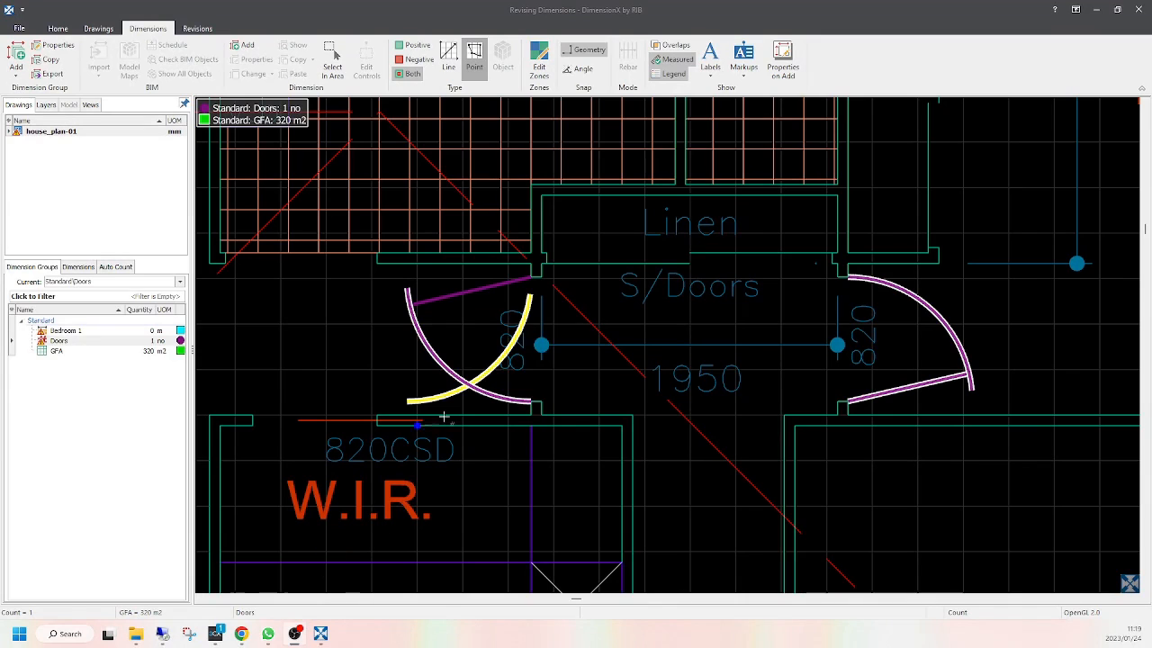
click(469, 394)
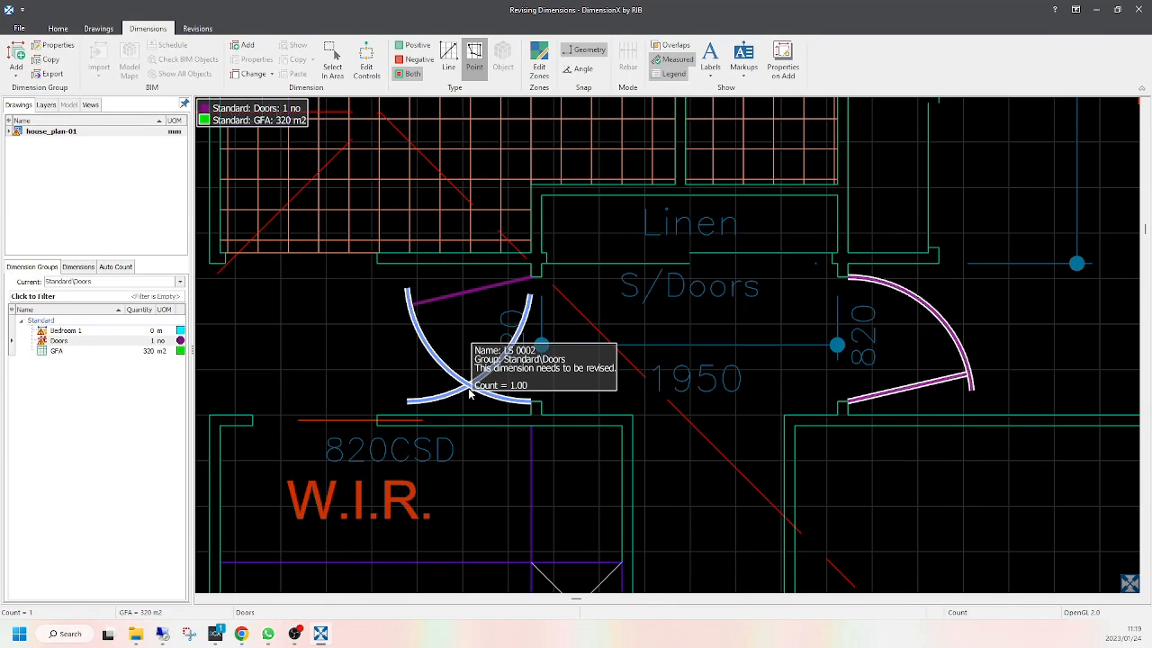
right_click(469, 394)
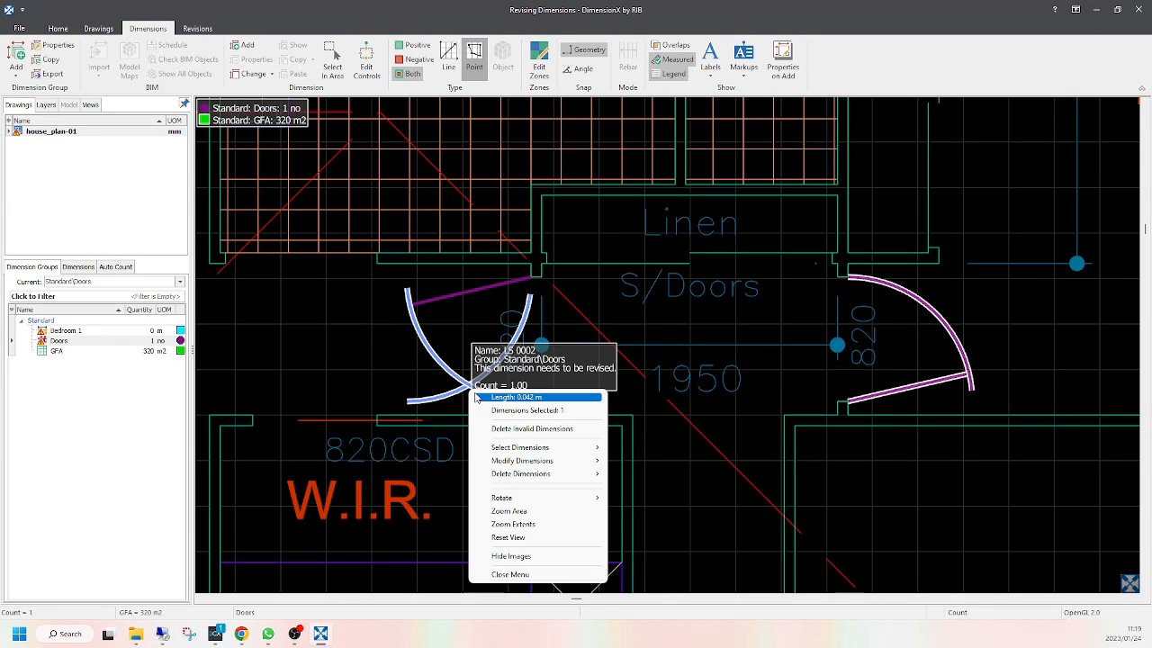
click(524, 431)
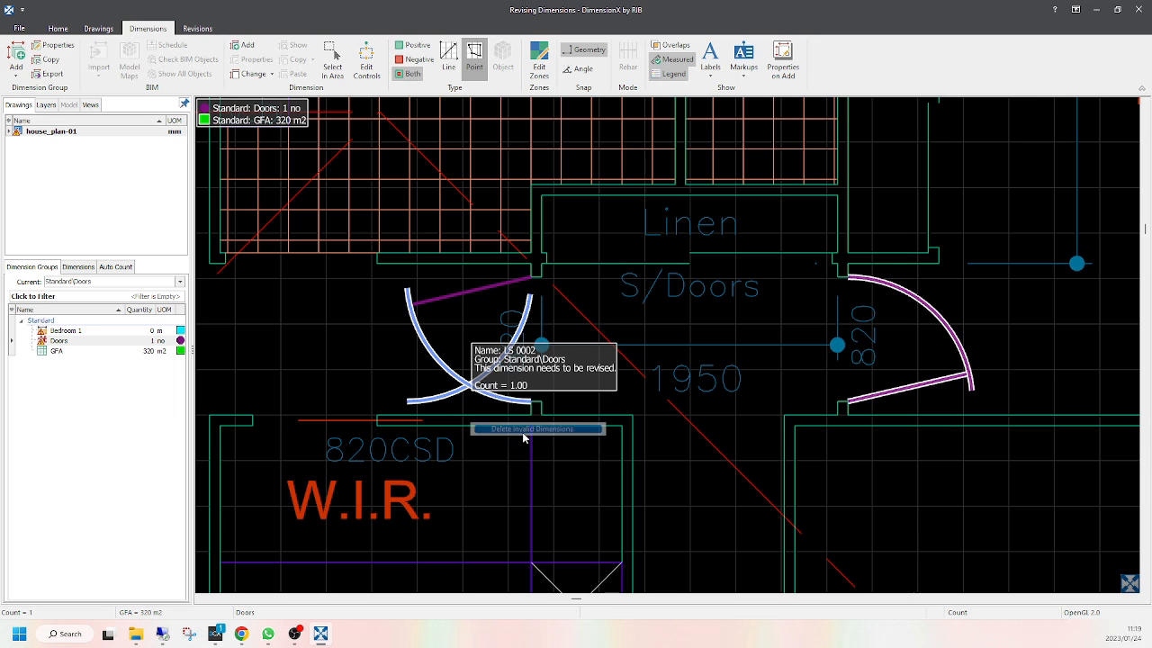
click(565, 332)
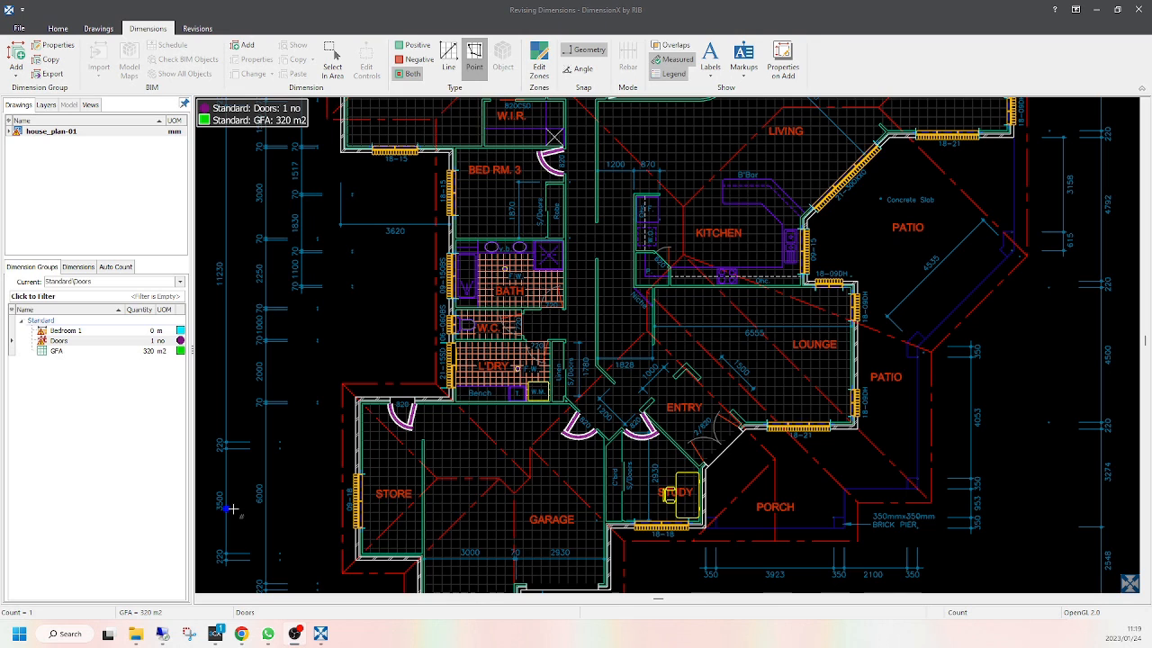
Step: Accept the Doors dimension at the store's exterior door and review the doors across the plan
click(422, 431)
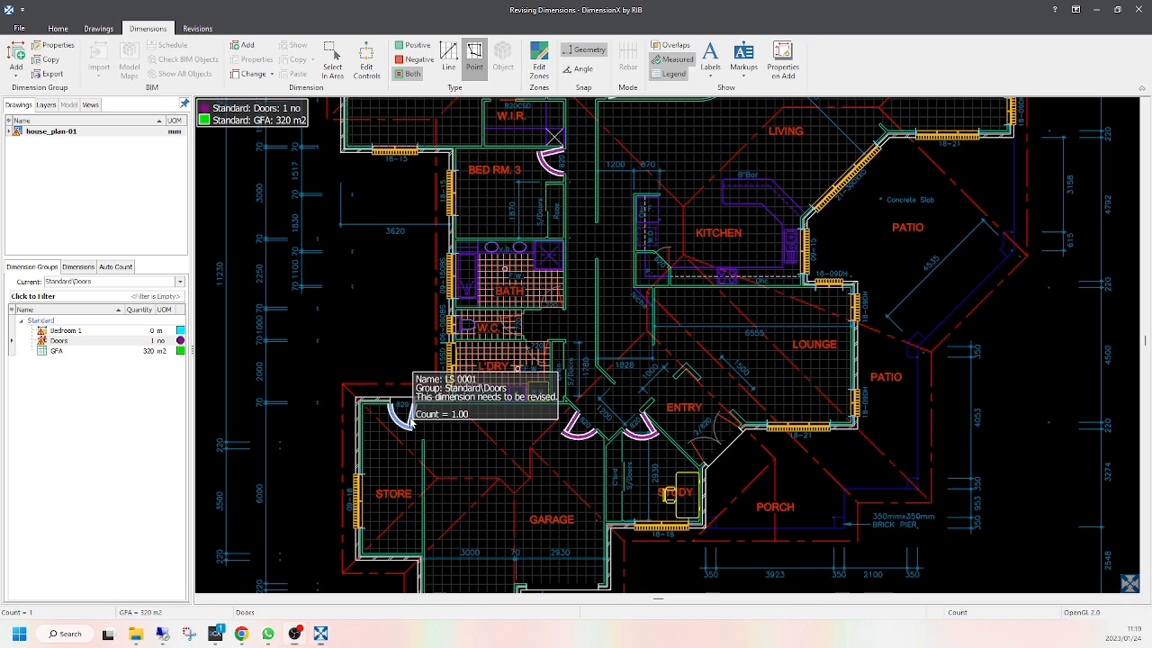
right_click(411, 421)
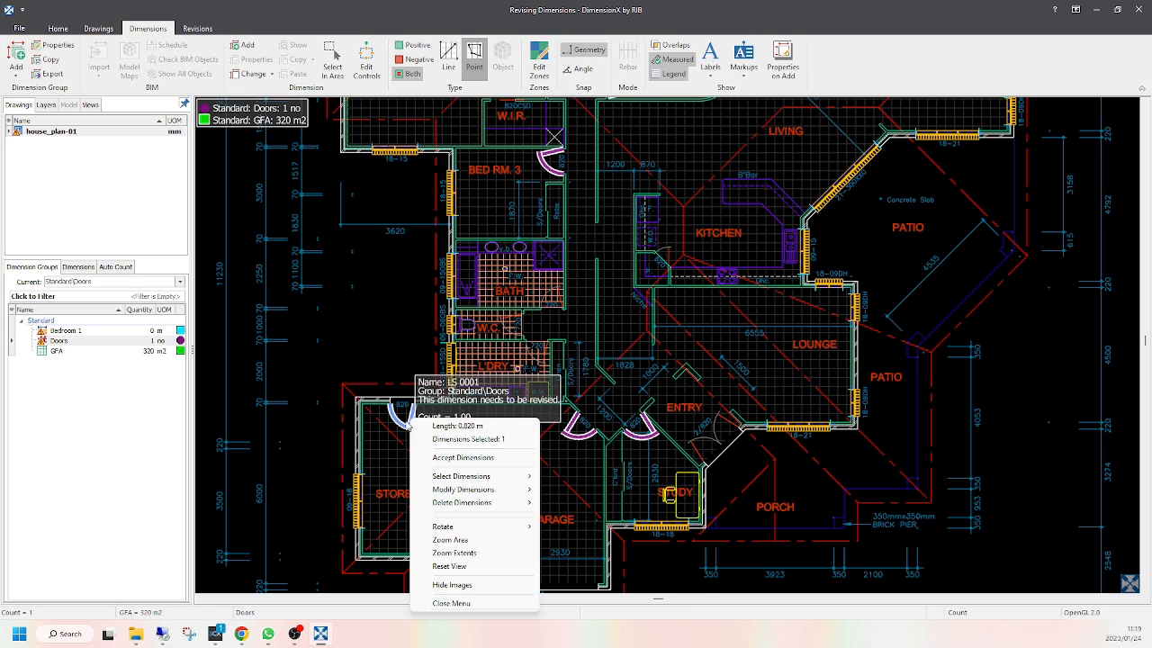
click(463, 458)
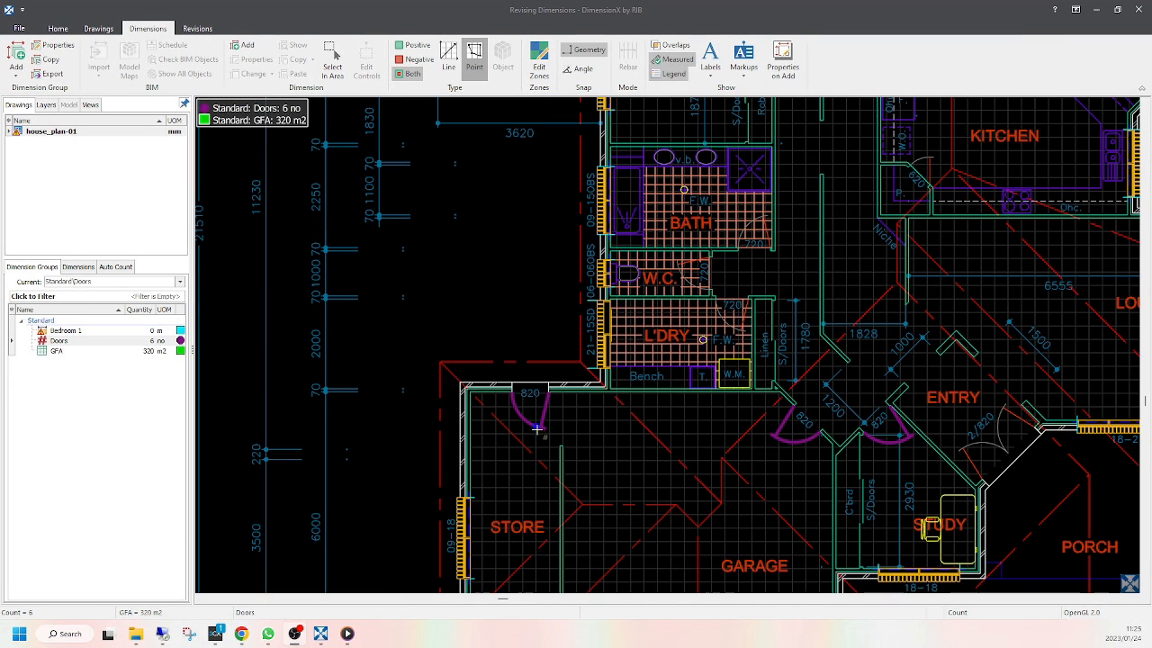
mouse_move(543, 428)
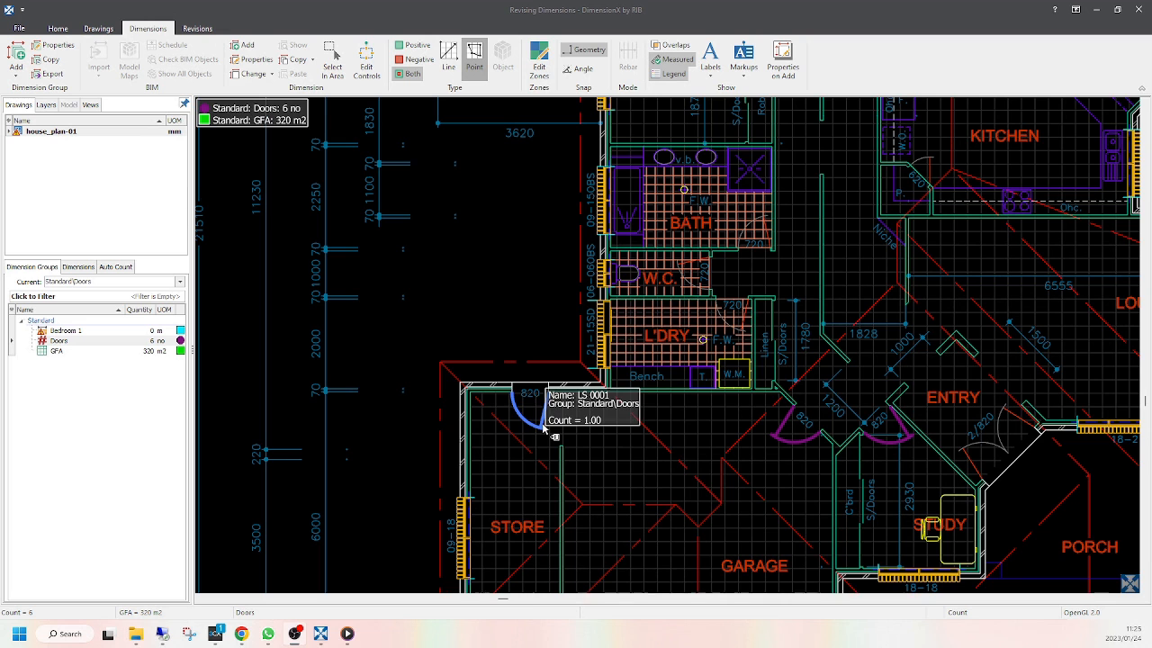
click(520, 433)
scroll(517, 451, down, 4)
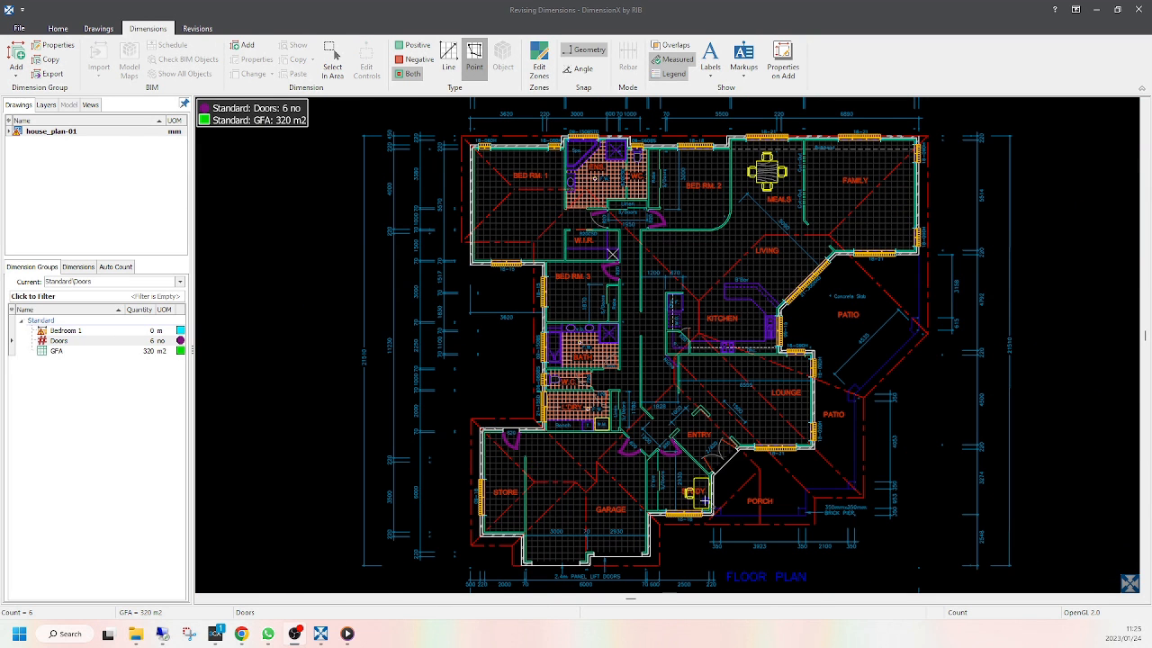
scroll(511, 454, up, 2)
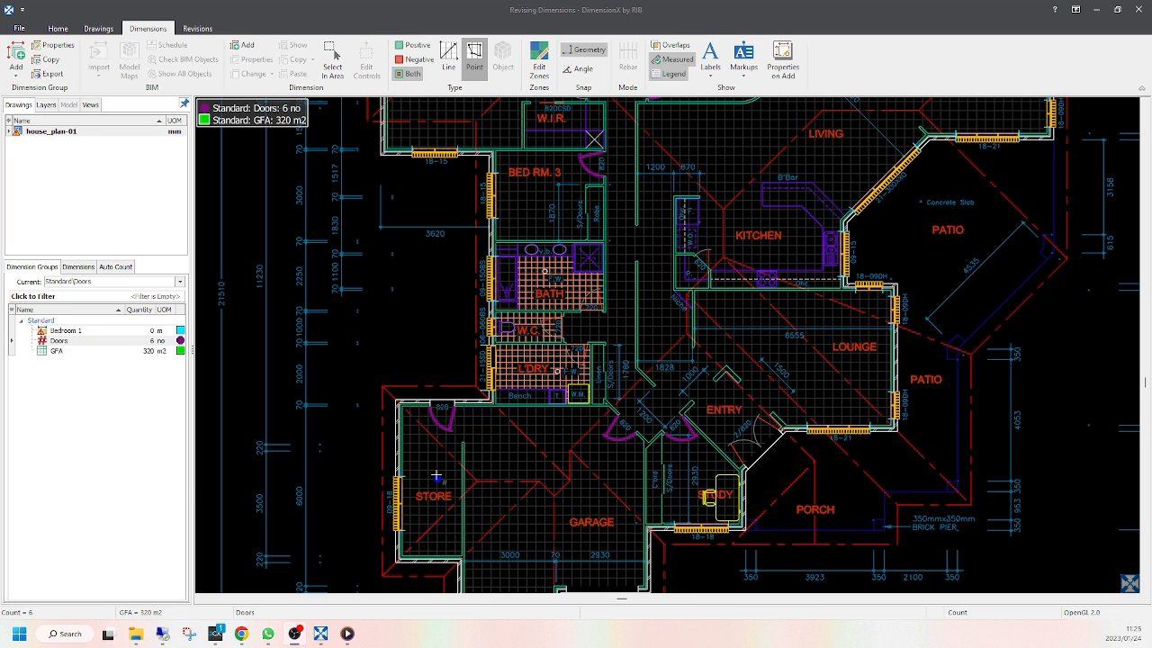
Step: Display the Bedroom 1 group and move its unmatched wall line between Bed Rm. 1's side walls to the new outer wall
click(58, 340)
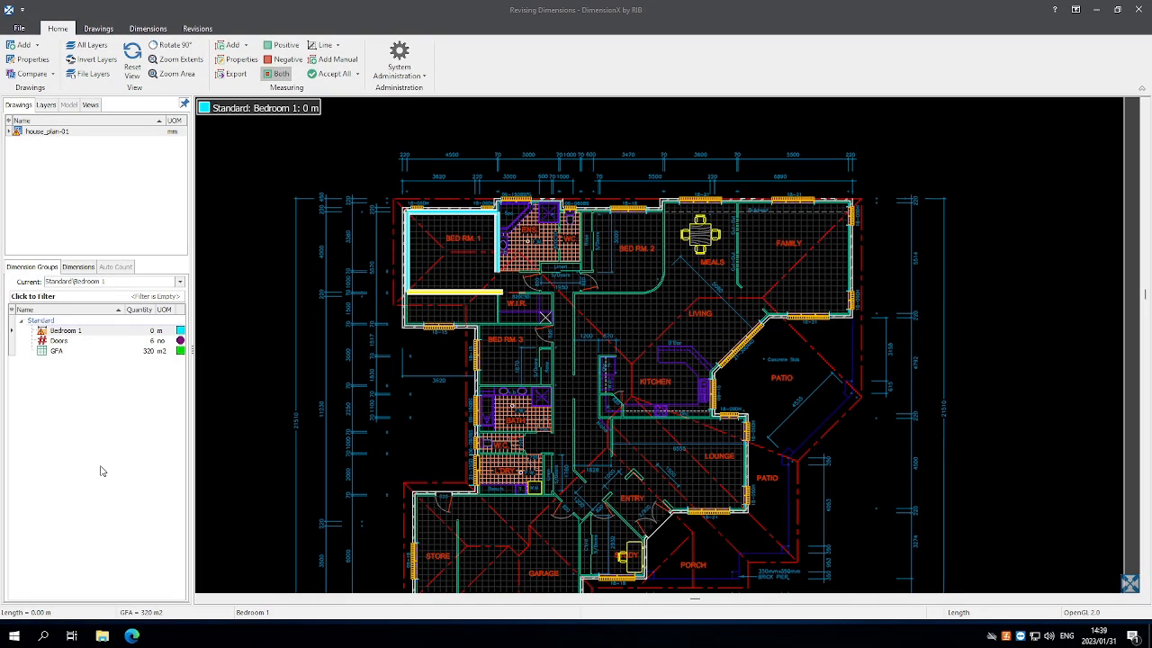
mouse_move(109, 340)
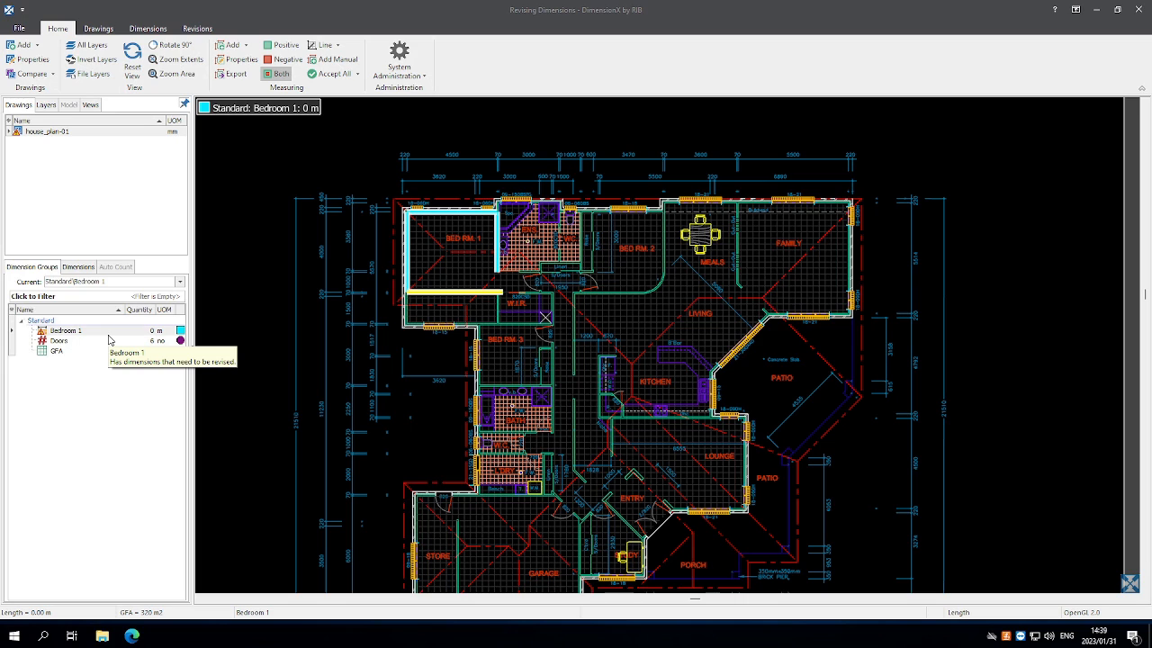
click(106, 332)
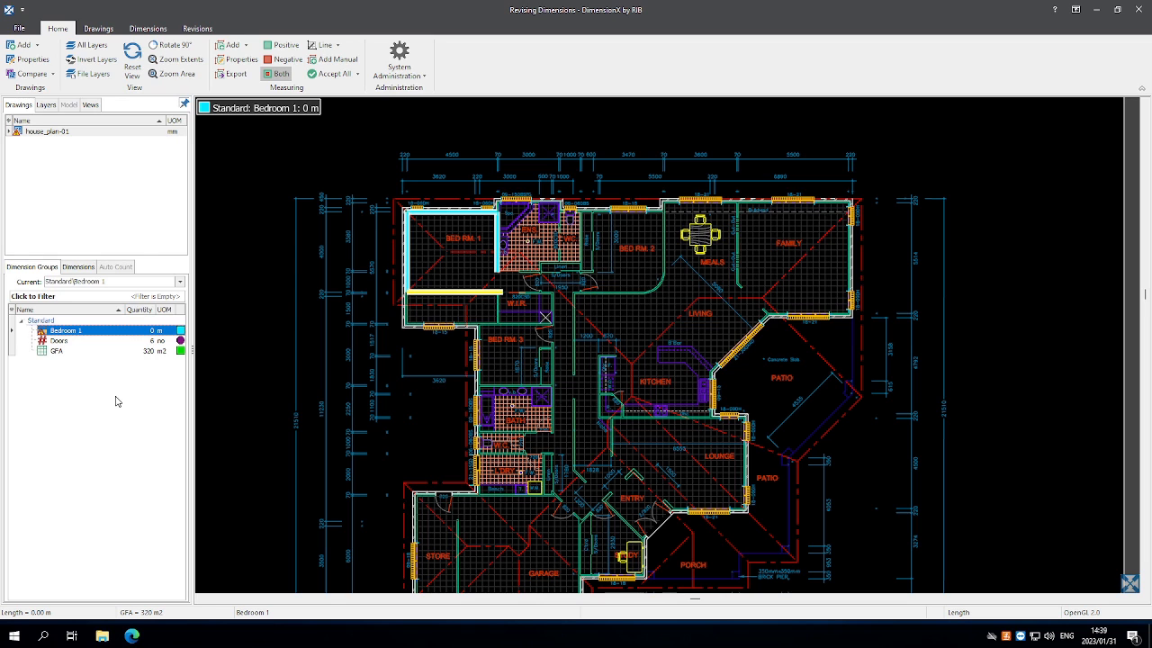
mouse_move(425, 293)
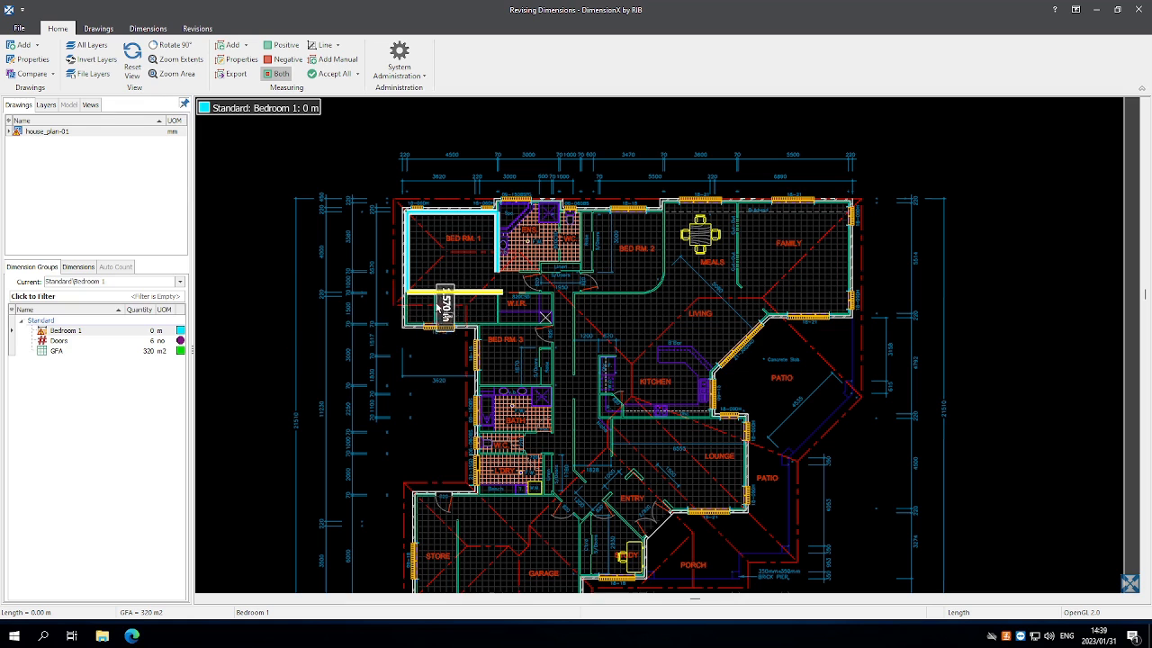
click(442, 291)
drag(442, 291, 447, 321)
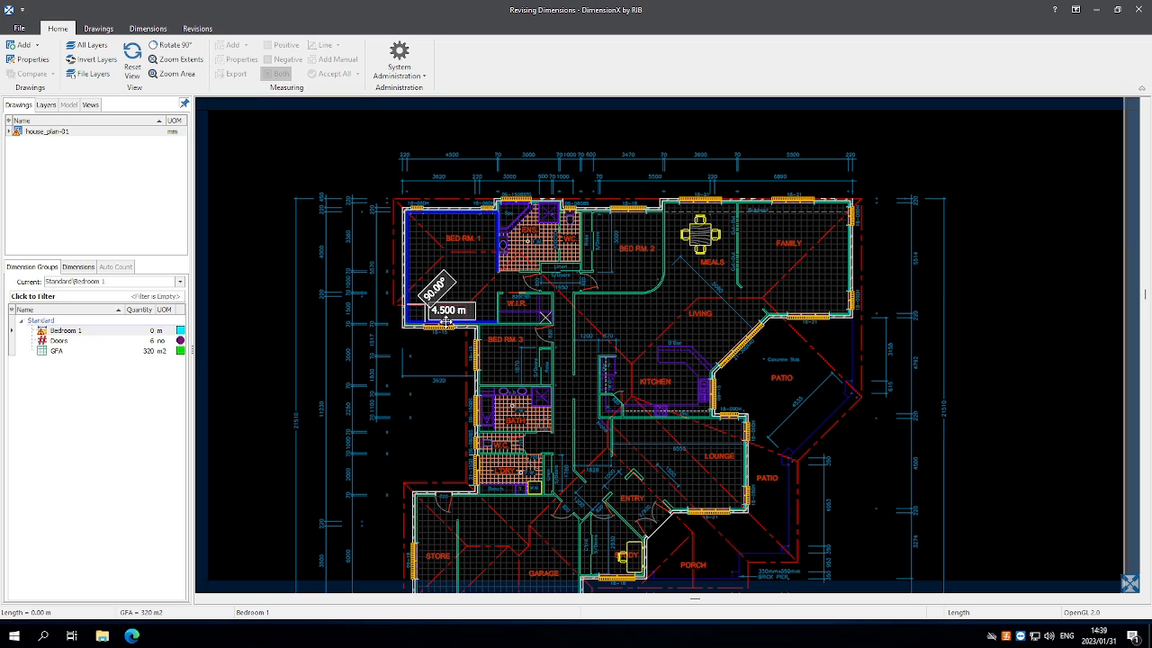
Step: Place Bedroom 1's moved wall line on Bed Rm. 1's new outer wall and accept the revised dimension
drag(446, 321, 446, 323)
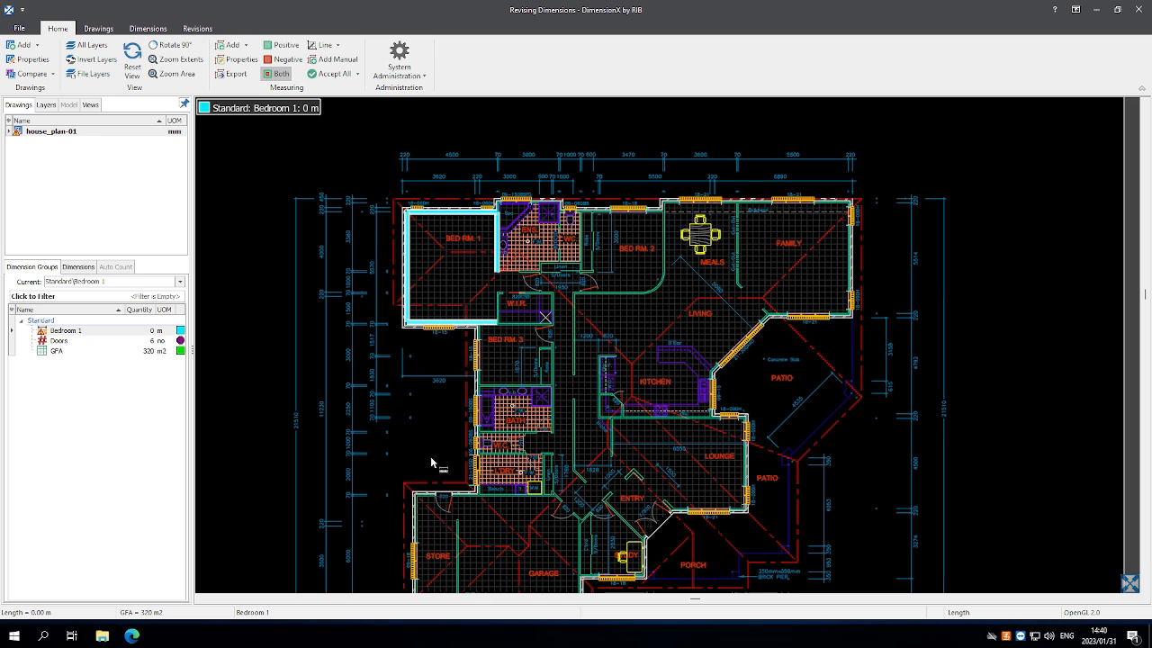
mouse_move(445, 332)
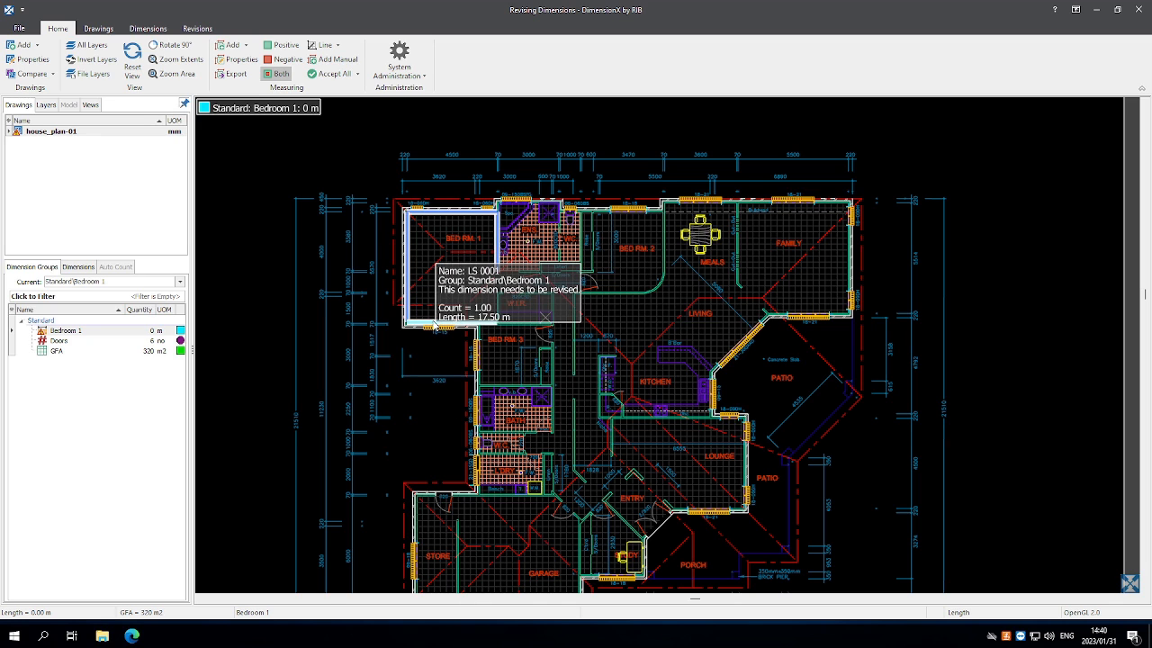
right_click(434, 326)
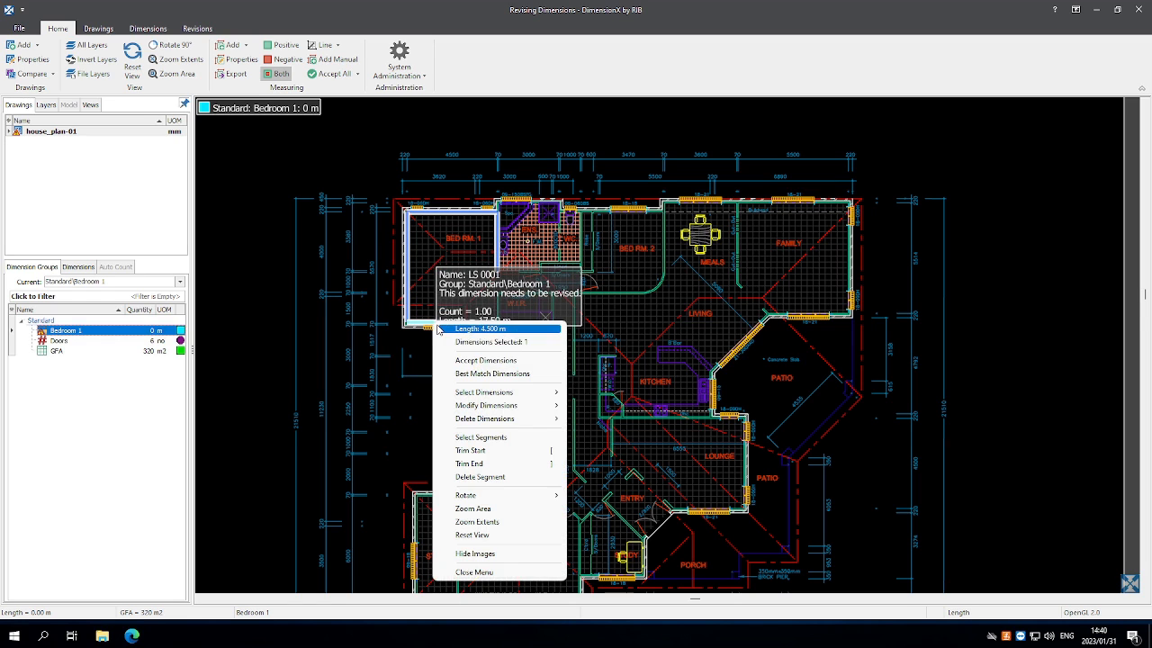
click(485, 361)
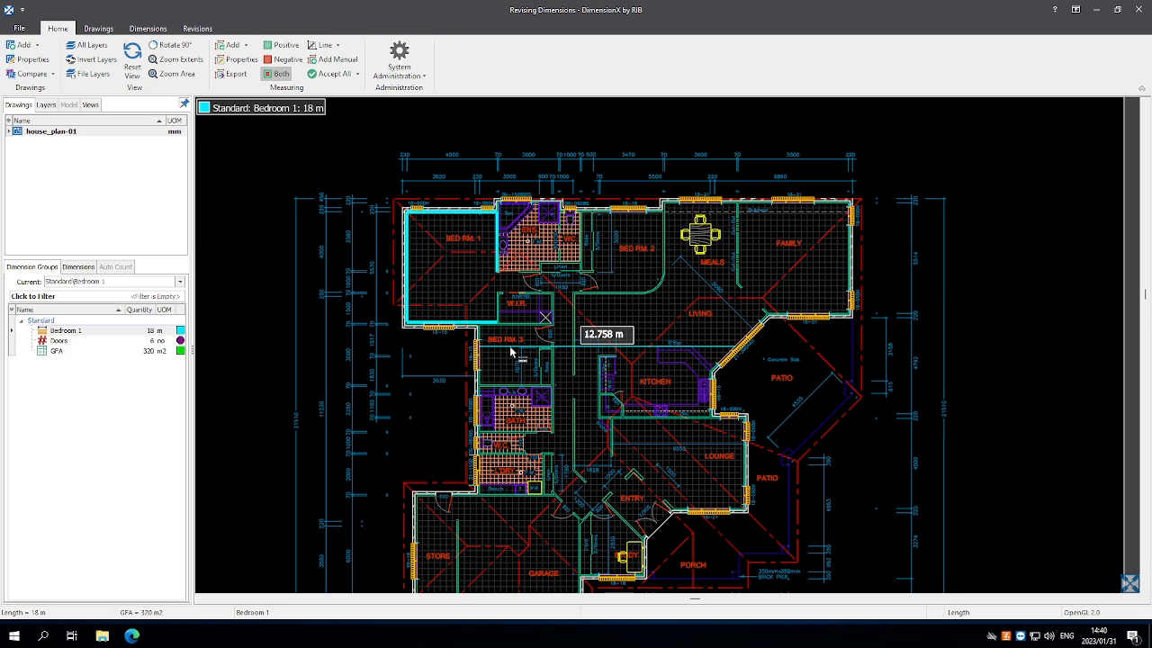
scroll(517, 309, up, 4)
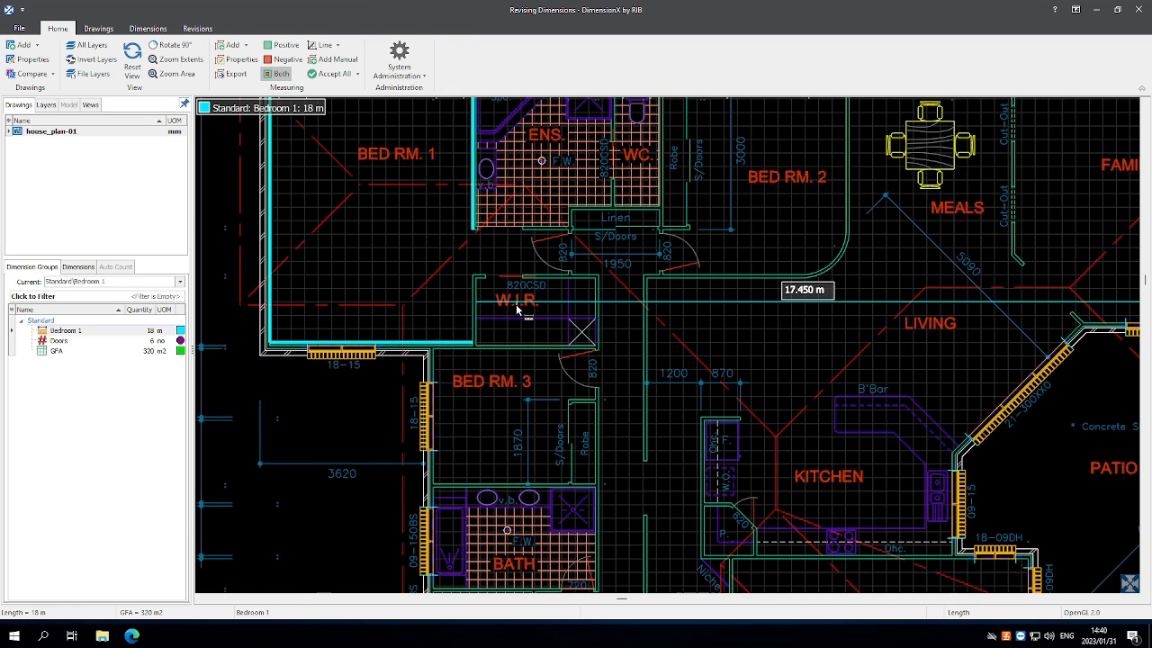
click(471, 287)
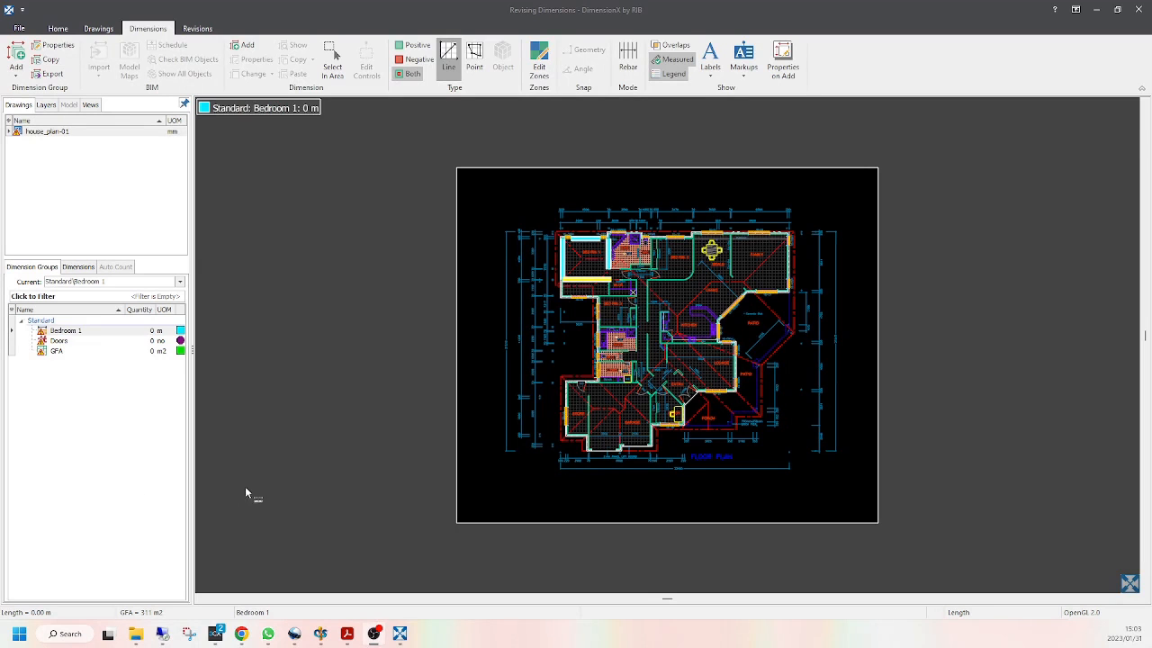
click(128, 481)
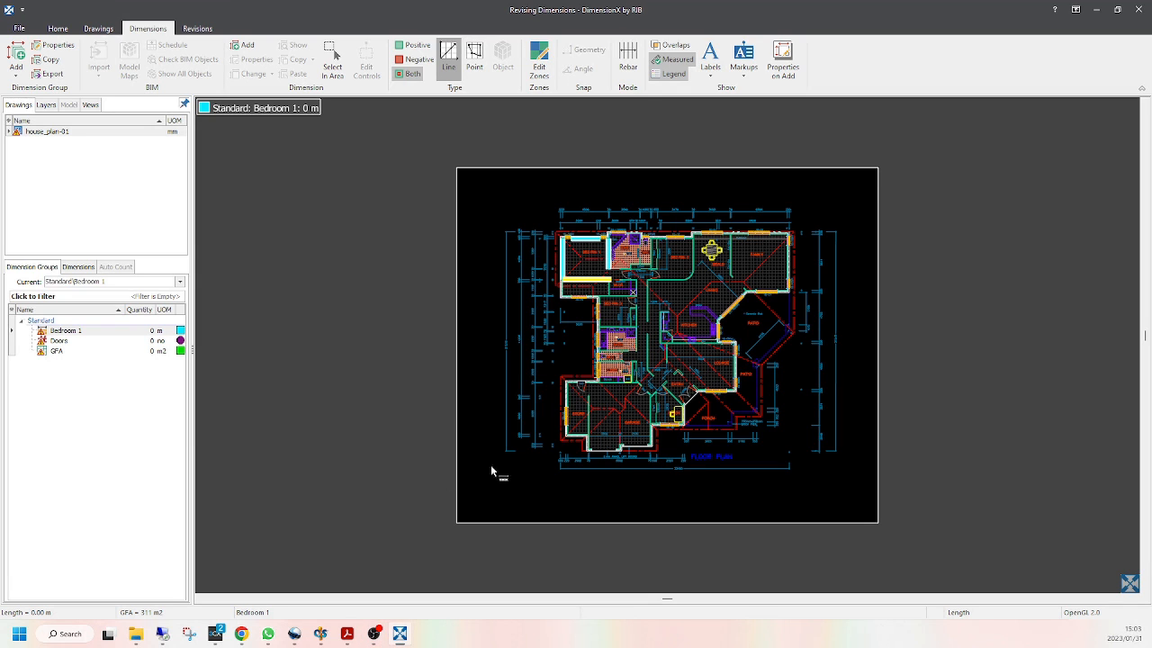
click(576, 285)
key(space)
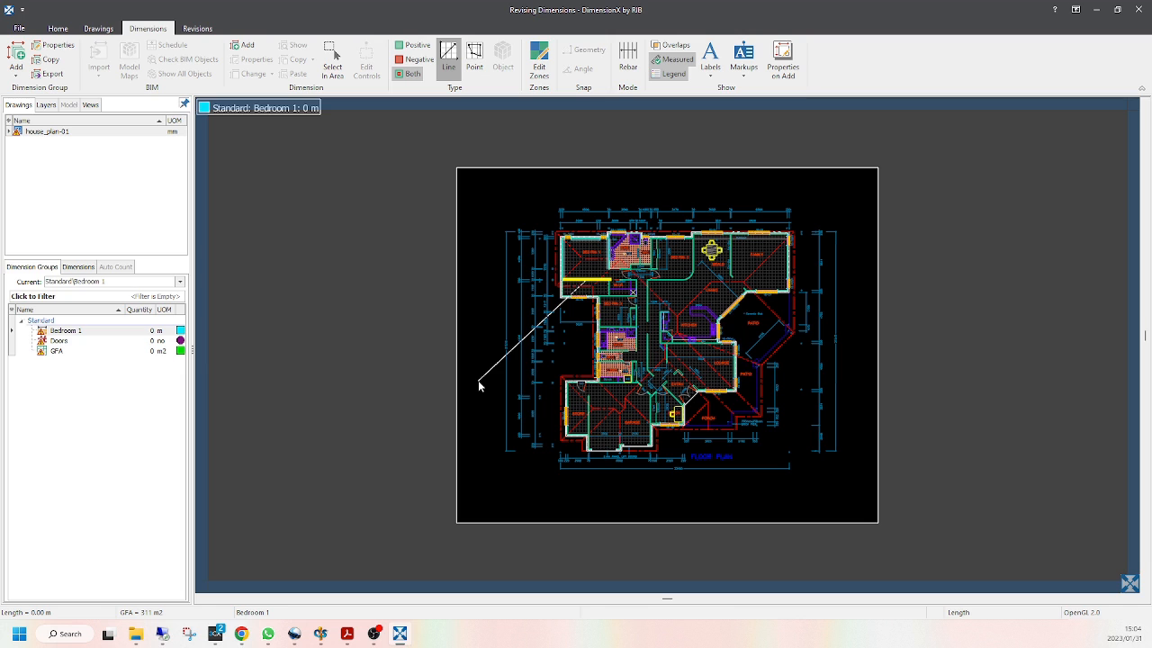
key(Escape)
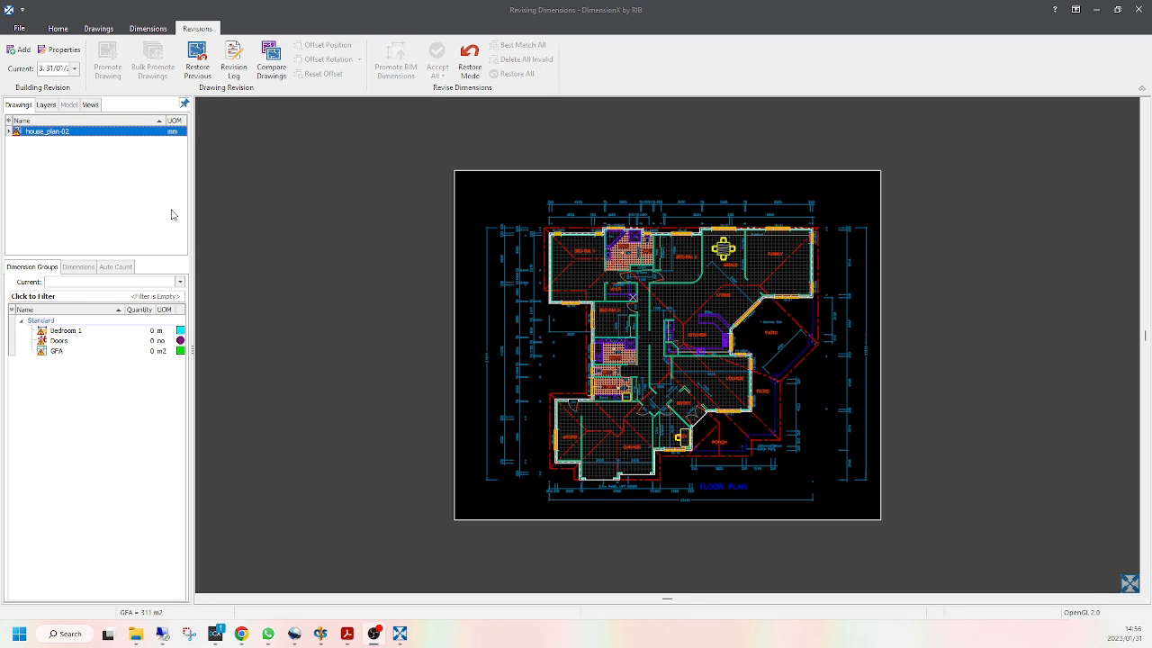
Step: Delete the house_plan-02 drawing from the current building revision
click(198, 62)
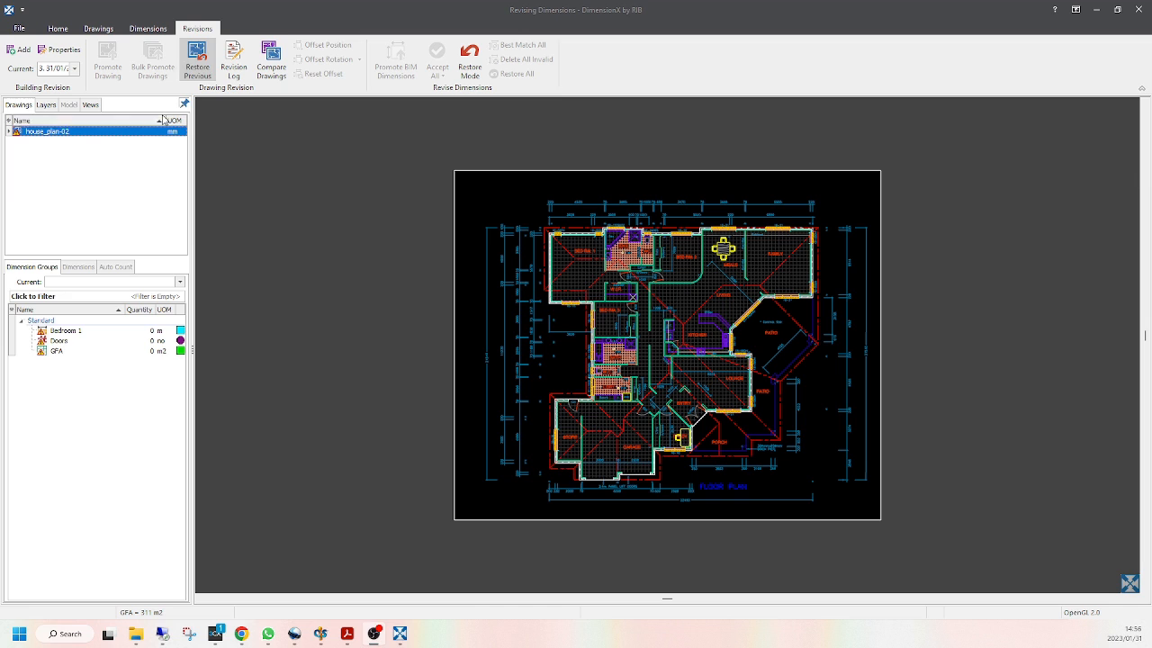
right_click(162, 135)
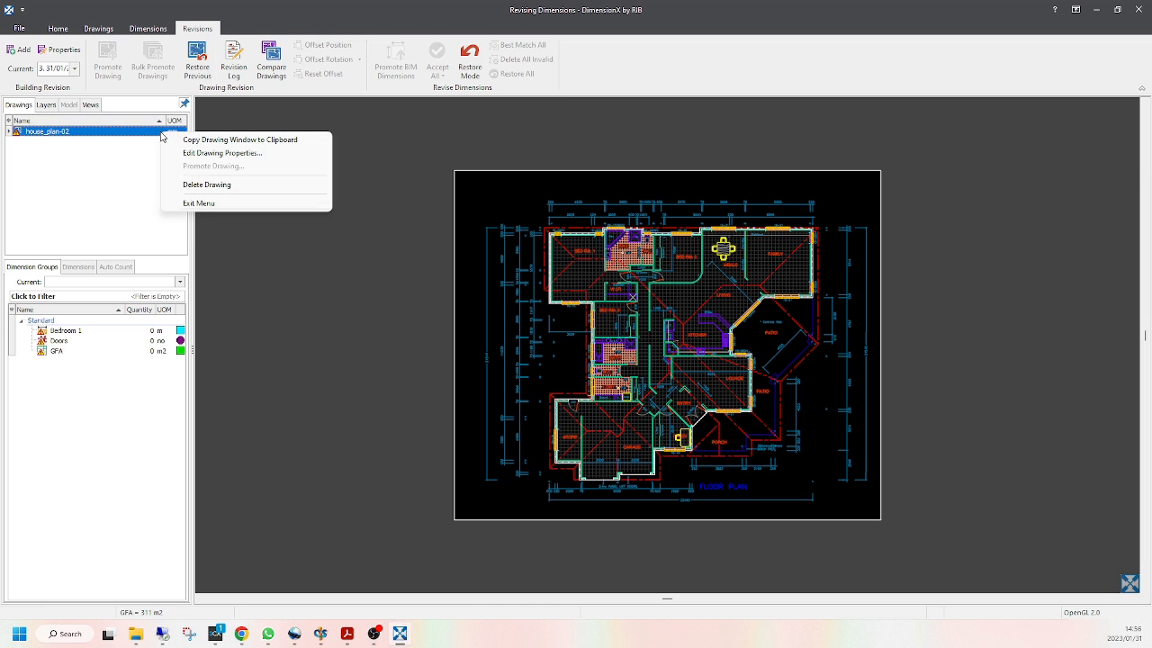
click(195, 184)
click(554, 340)
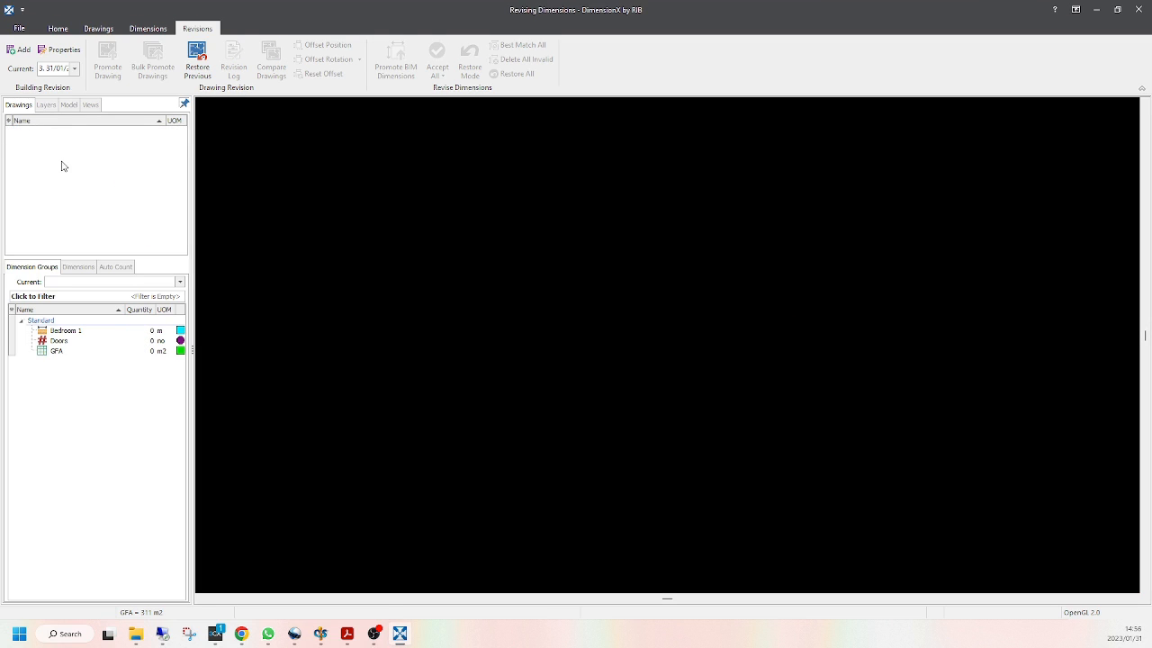
Step: Restore the deleted house_plan-01 drawing from the previous revision and start promoting it
click(200, 55)
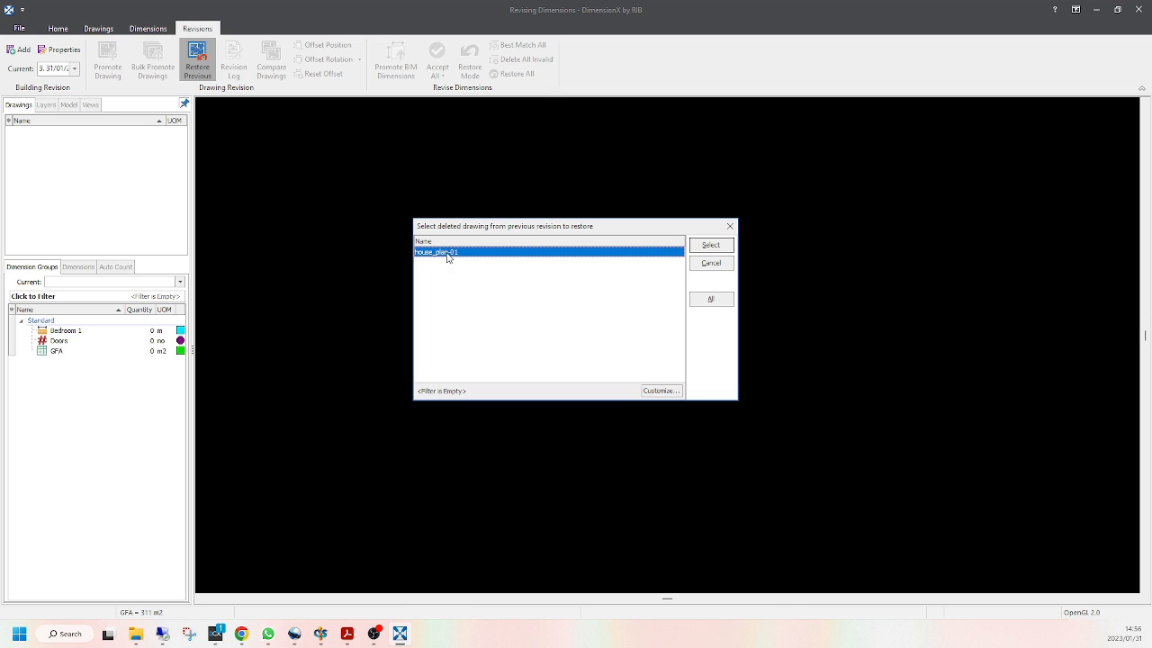
click(707, 246)
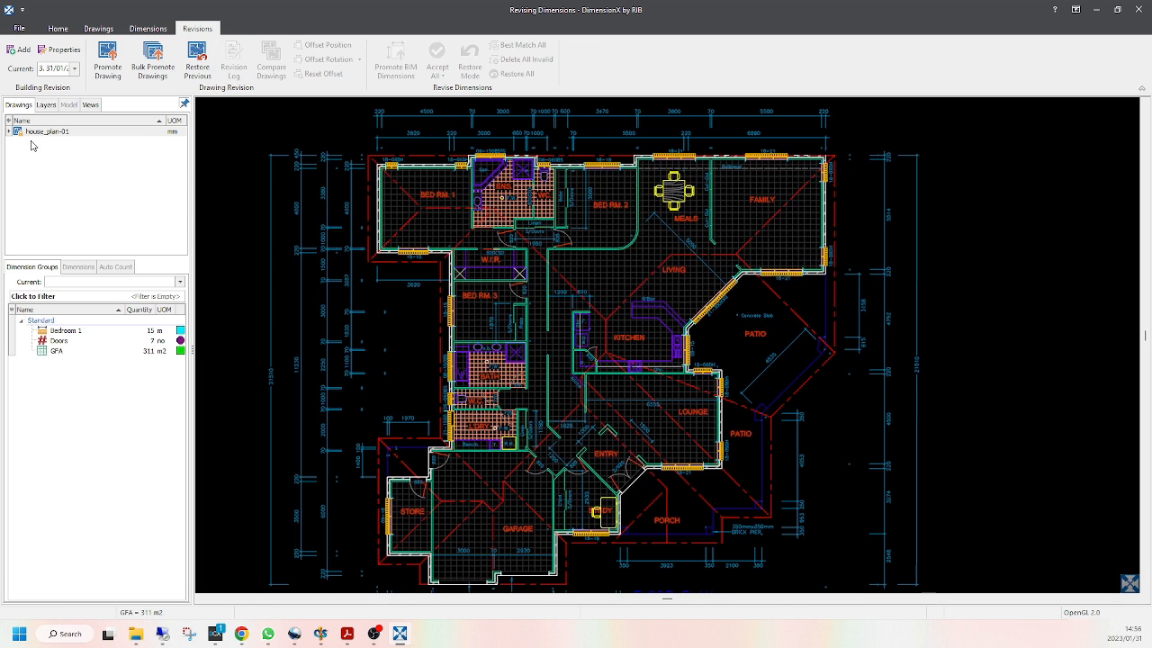
click(108, 59)
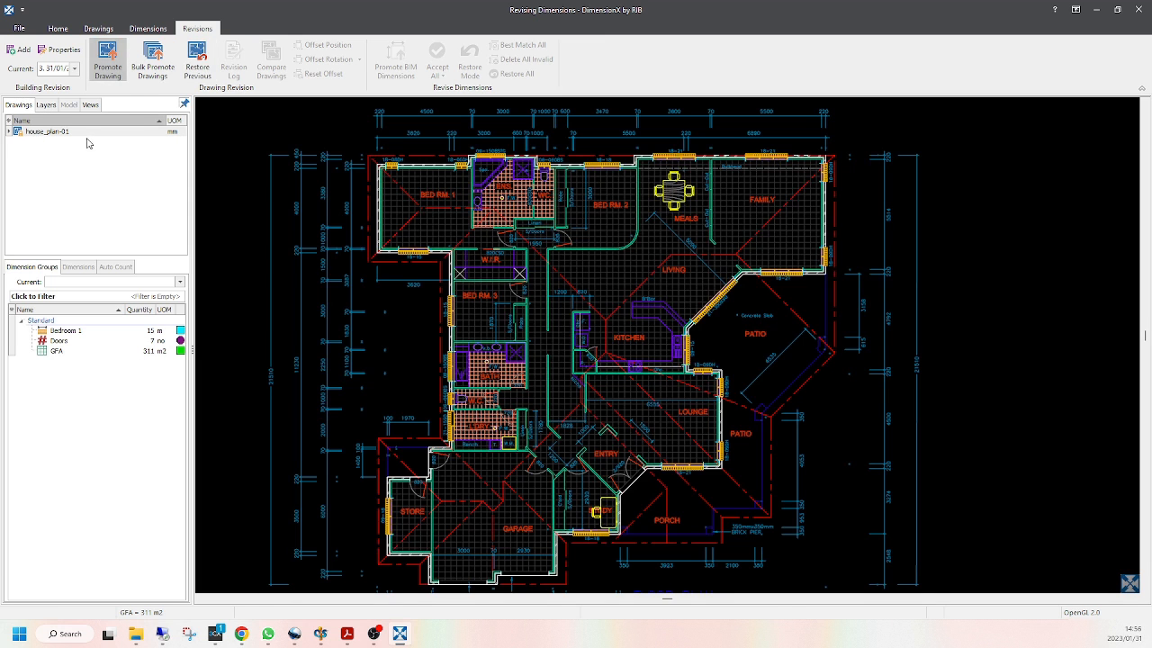